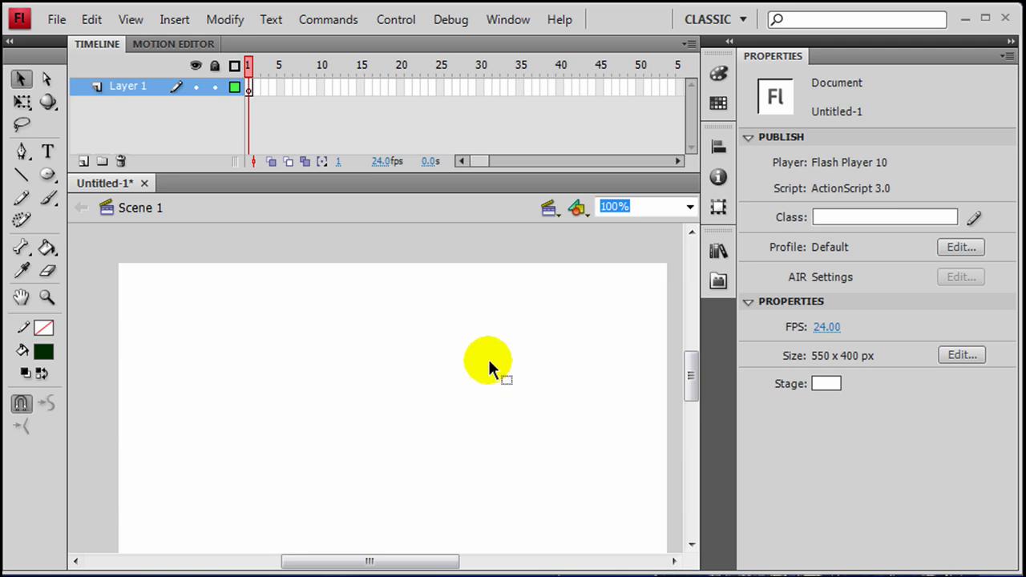
- Start a new document from the File menu, then cancel it
left_click(56, 19)
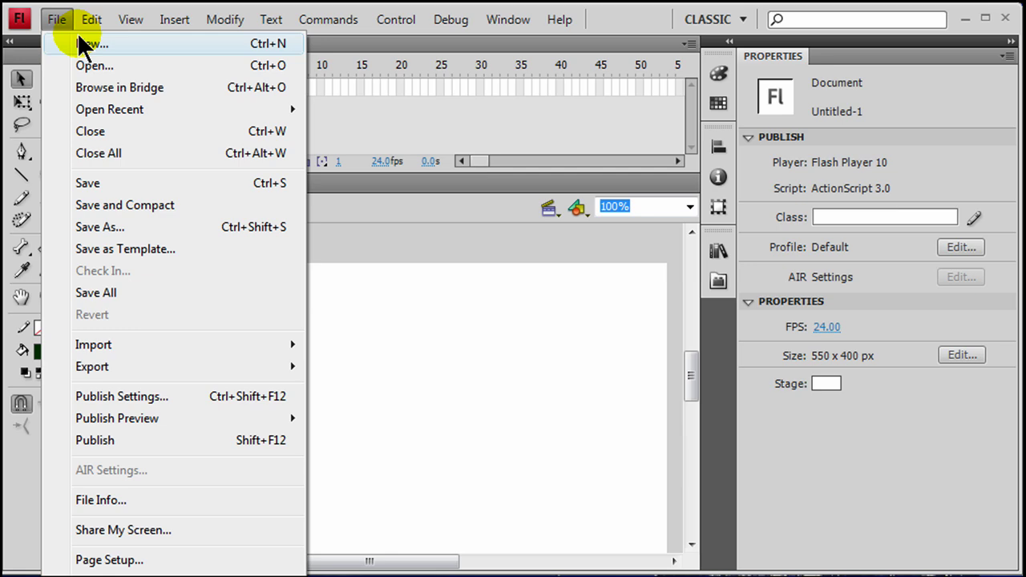
left_click(80, 44)
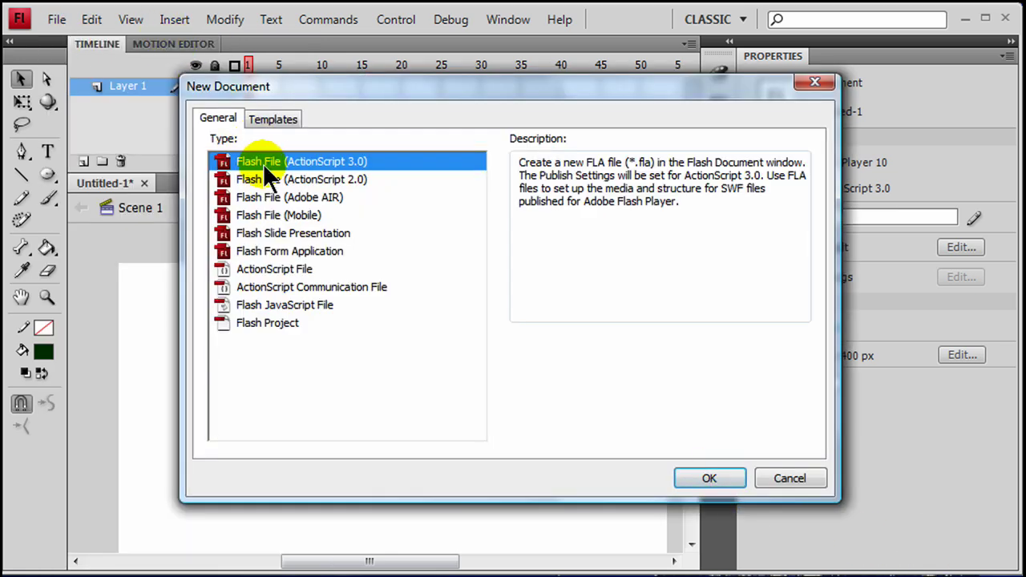
left_click(813, 480)
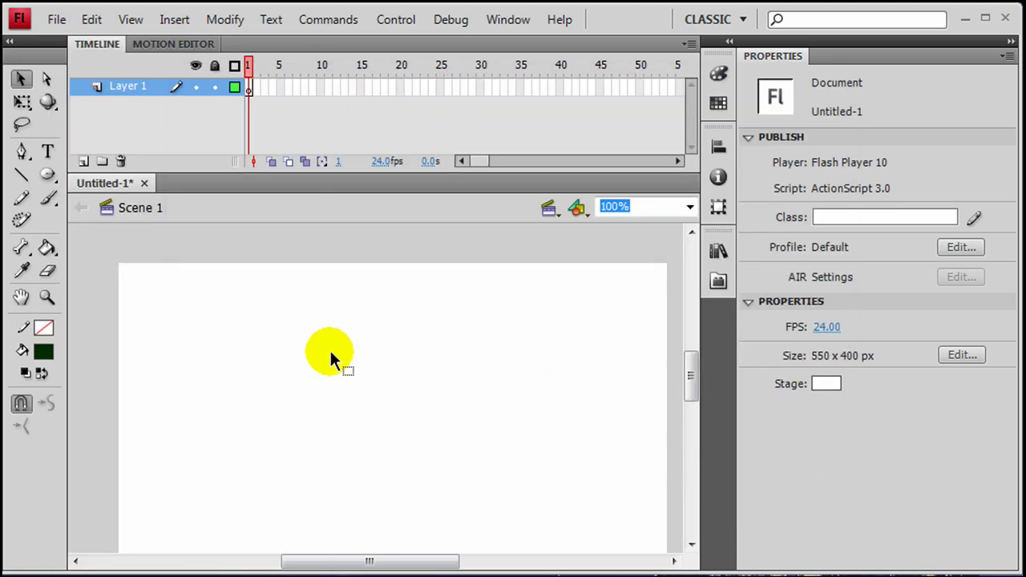
- Try the Animator, Designer and Essentials workspace layouts, then return to Classic
left_click(729, 18)
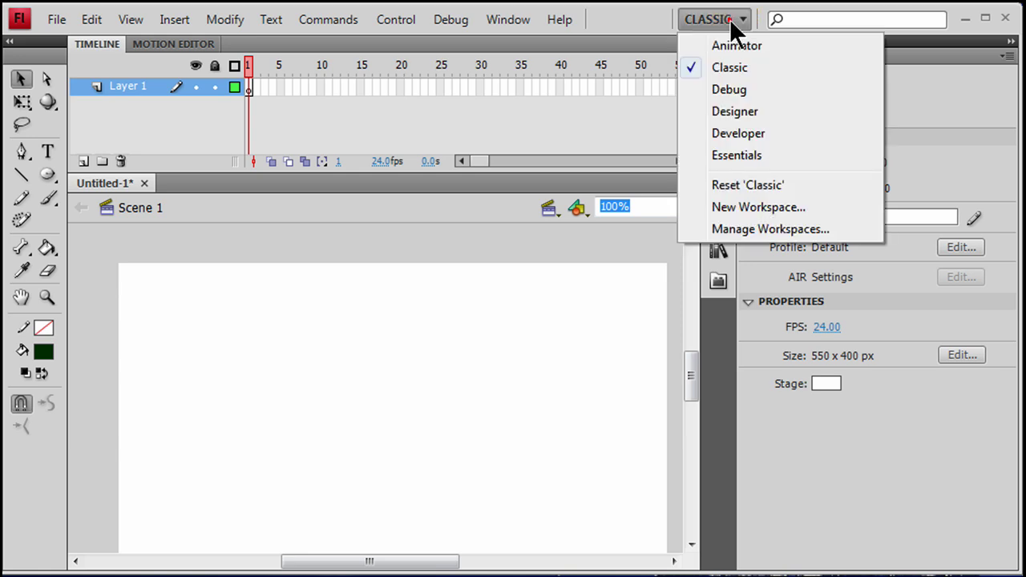
left_click(734, 45)
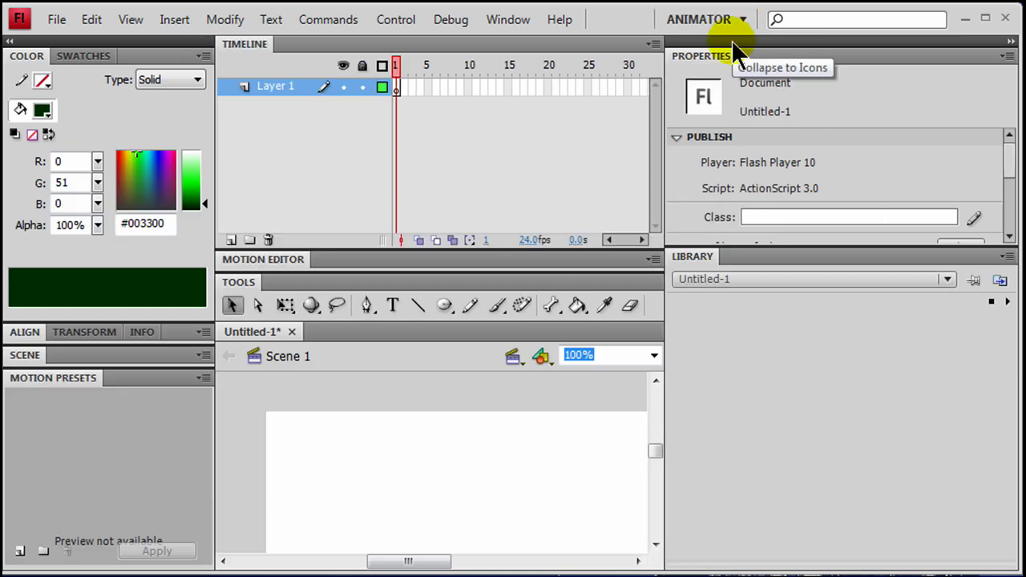
left_click(736, 22)
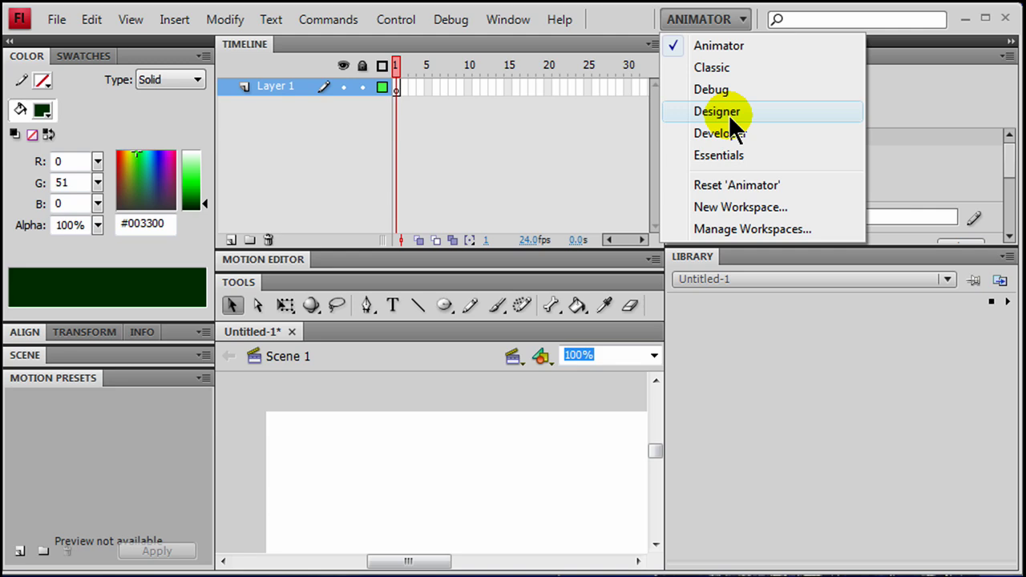
left_click(731, 109)
left_click(714, 24)
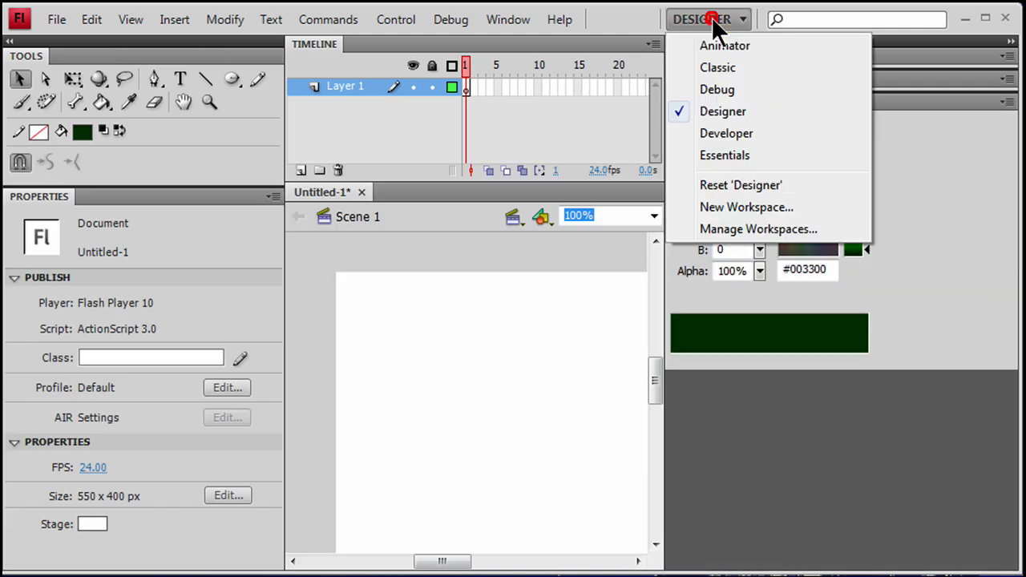
left_click(753, 155)
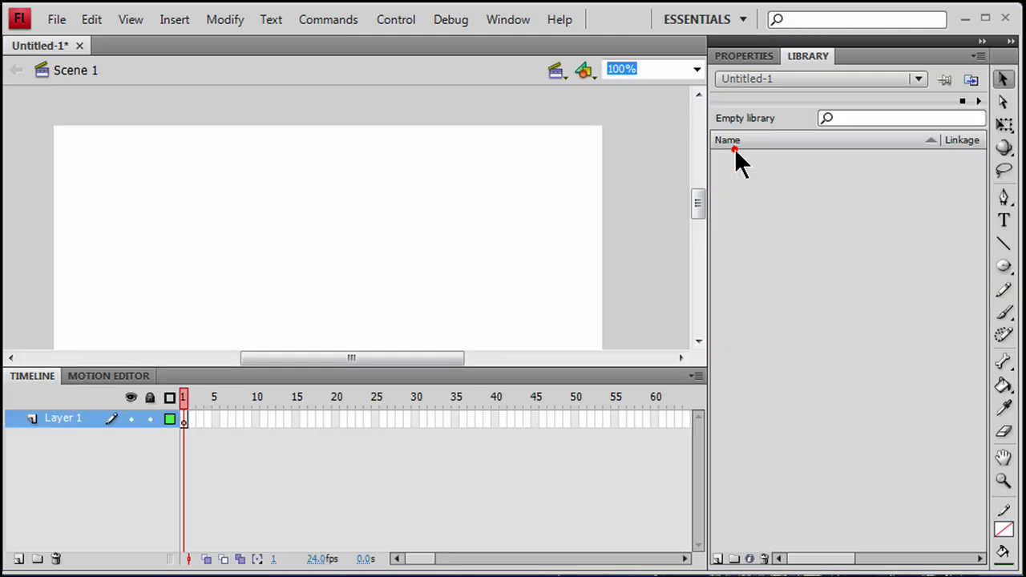
left_click(708, 22)
left_click(714, 64)
left_click(167, 293)
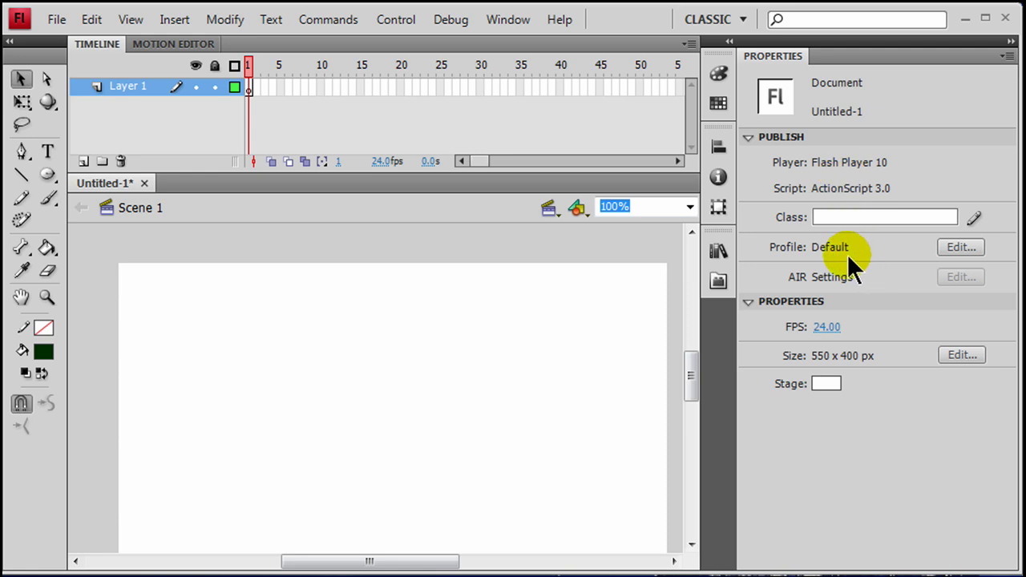
- Set the frame rate to 15 fps, then to 24 fps, and make the stage background cyan
left_click(826, 329)
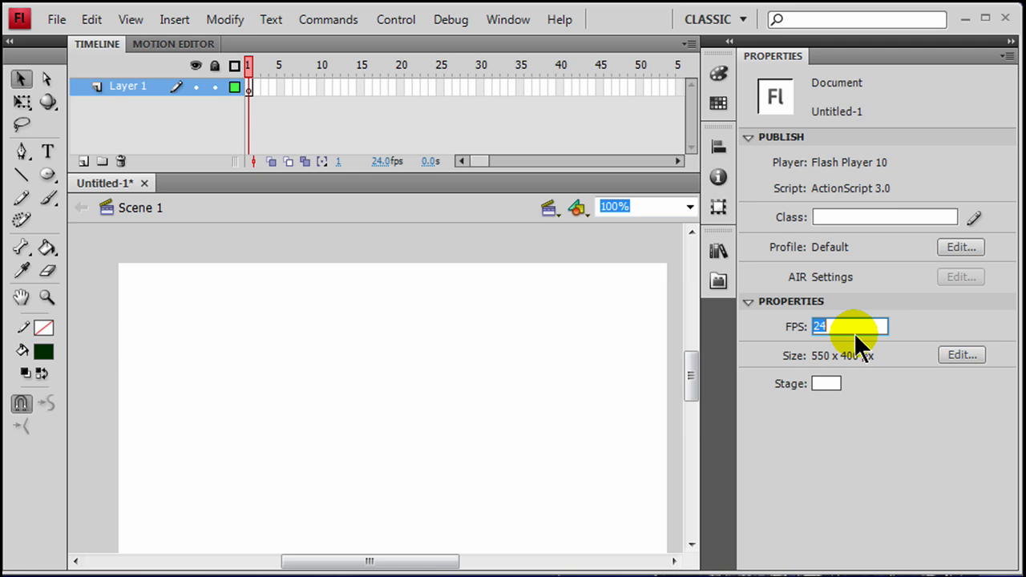
type("15")
key("Return")
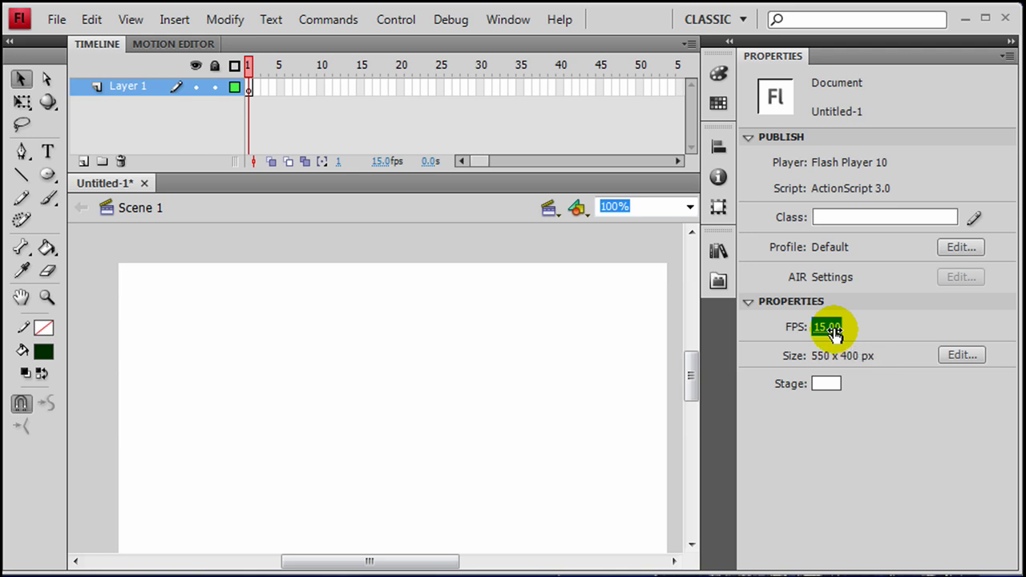
left_click(834, 329)
double_click(834, 327)
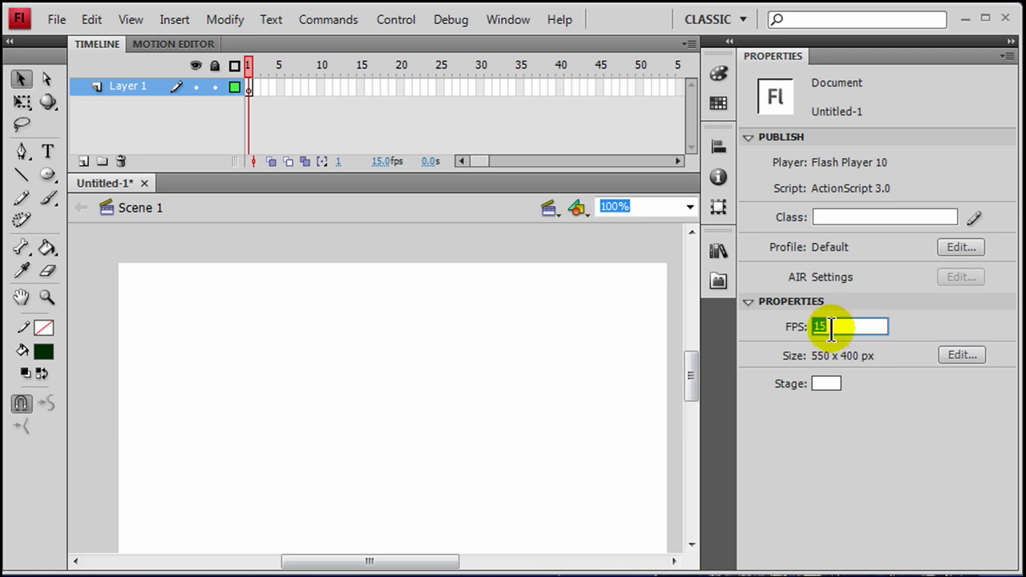
type("24")
key("Return")
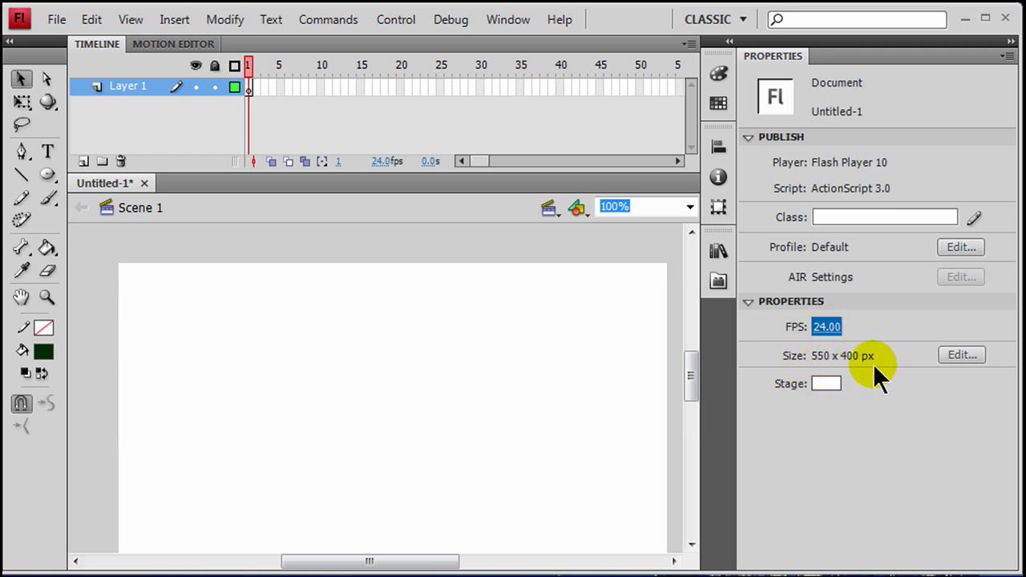
left_click(823, 383)
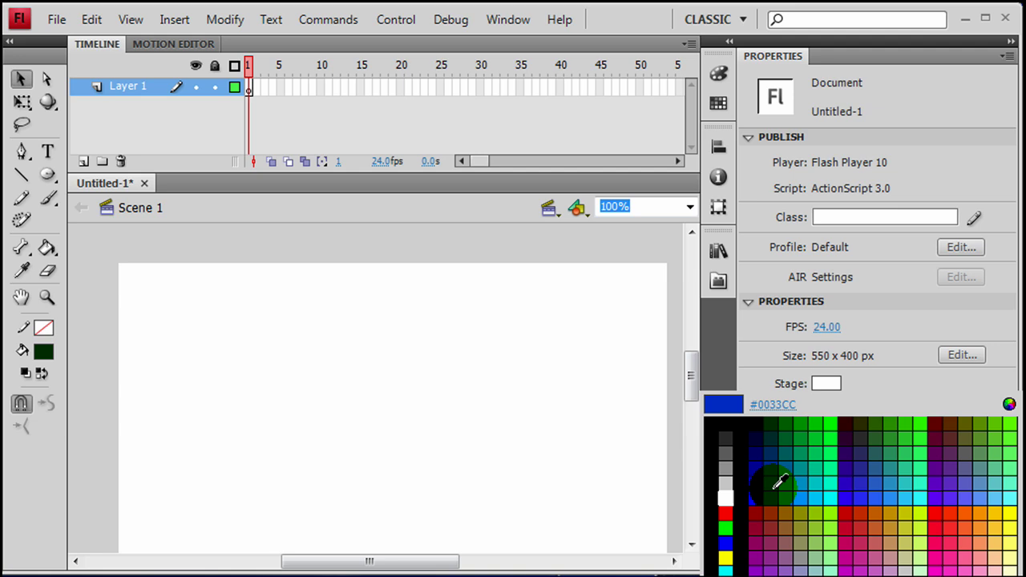
left_click(819, 481)
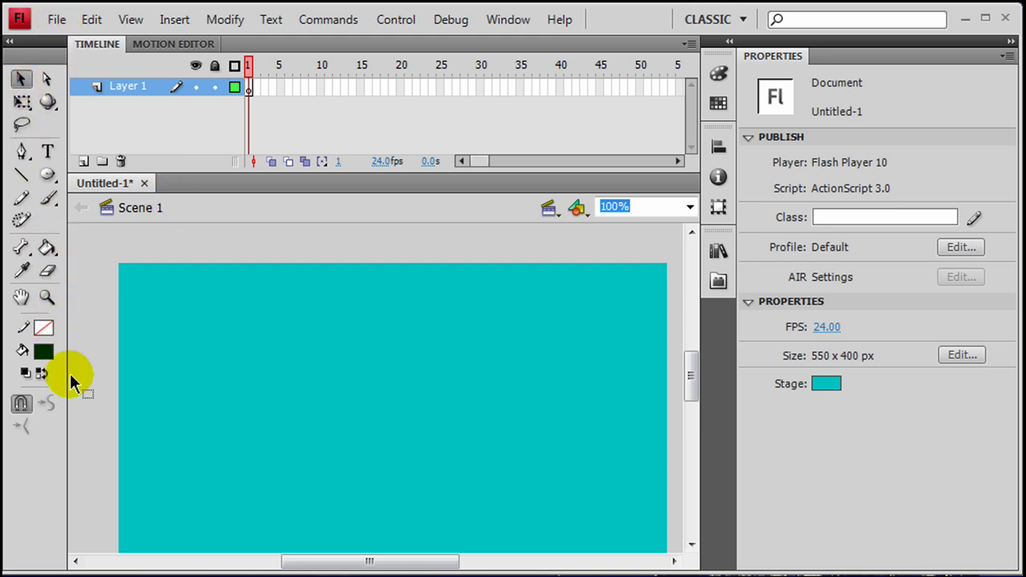
left_click(223, 385)
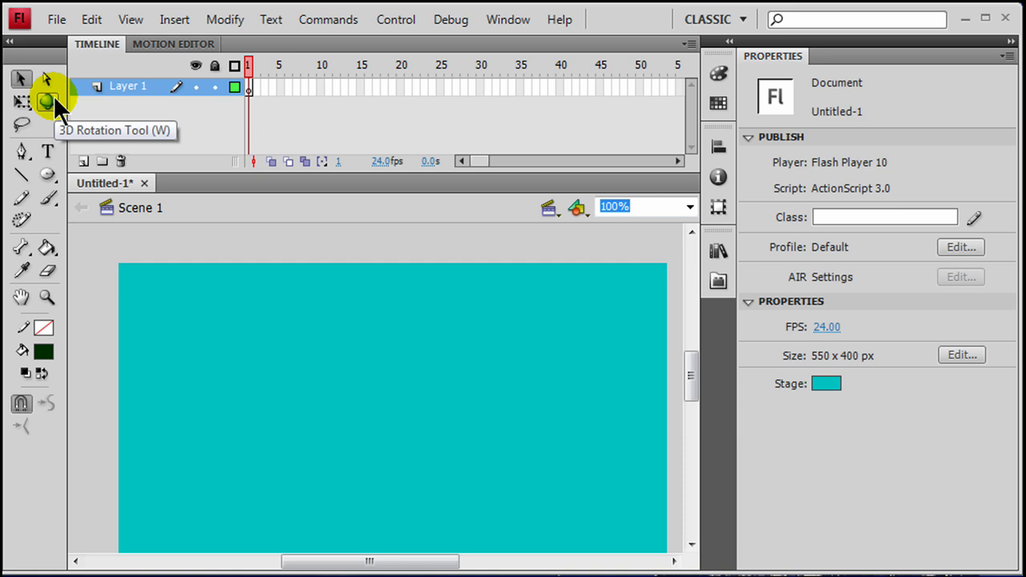
- Select the Oval tool and browse the other shape tools in its flyout
left_click(48, 174)
left_click_drag(53, 172, 144, 222)
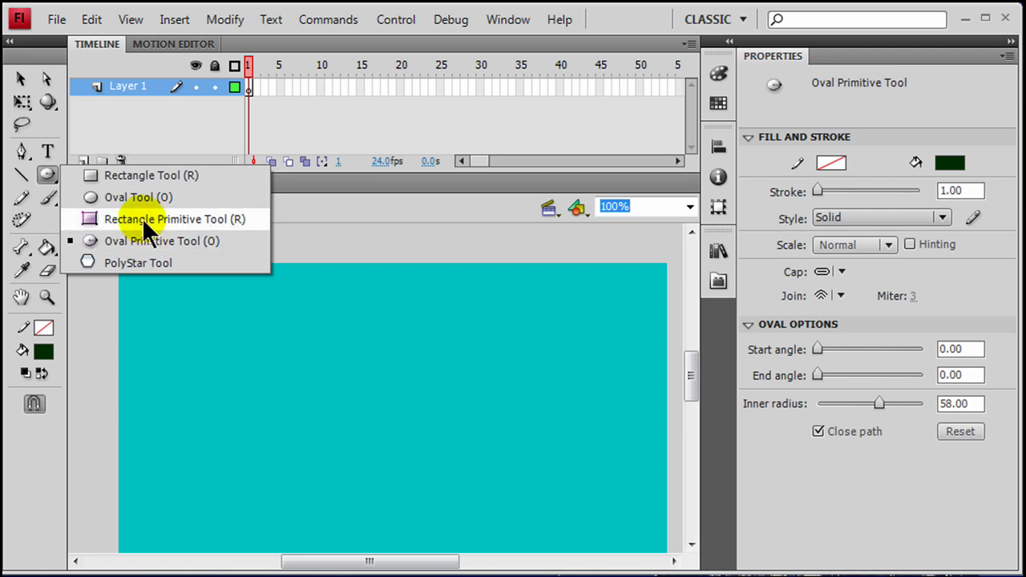
left_click_drag(144, 228, 140, 202)
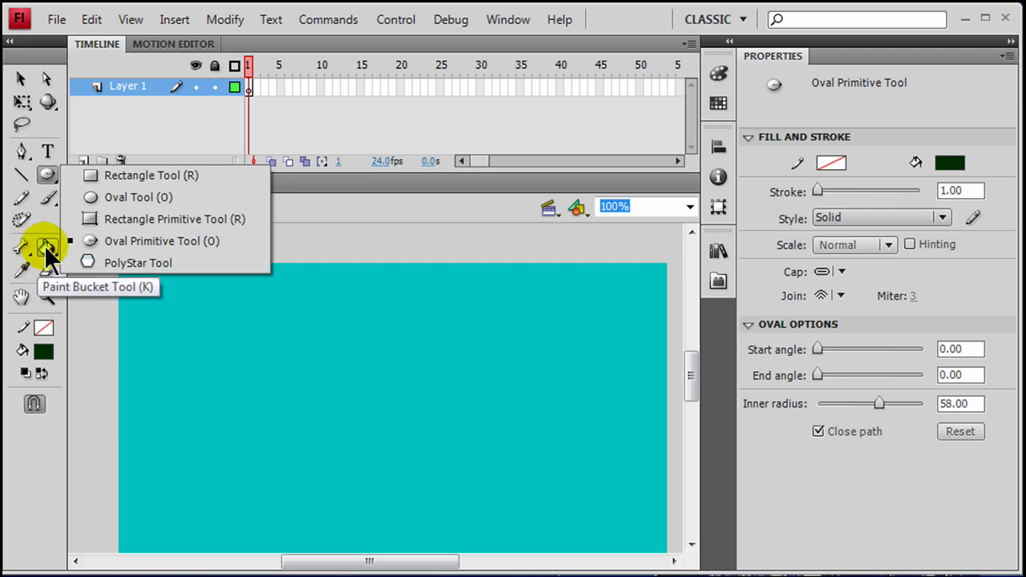
- Select the Paint Bucket tool and view its variants before closing the flyout
left_click(47, 249)
left_click(47, 249)
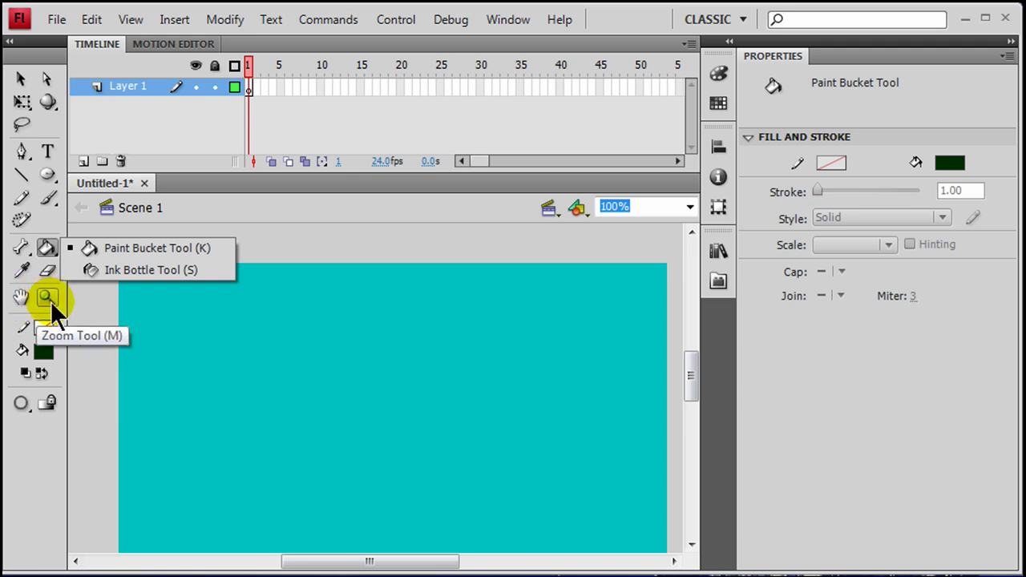
left_click(41, 352)
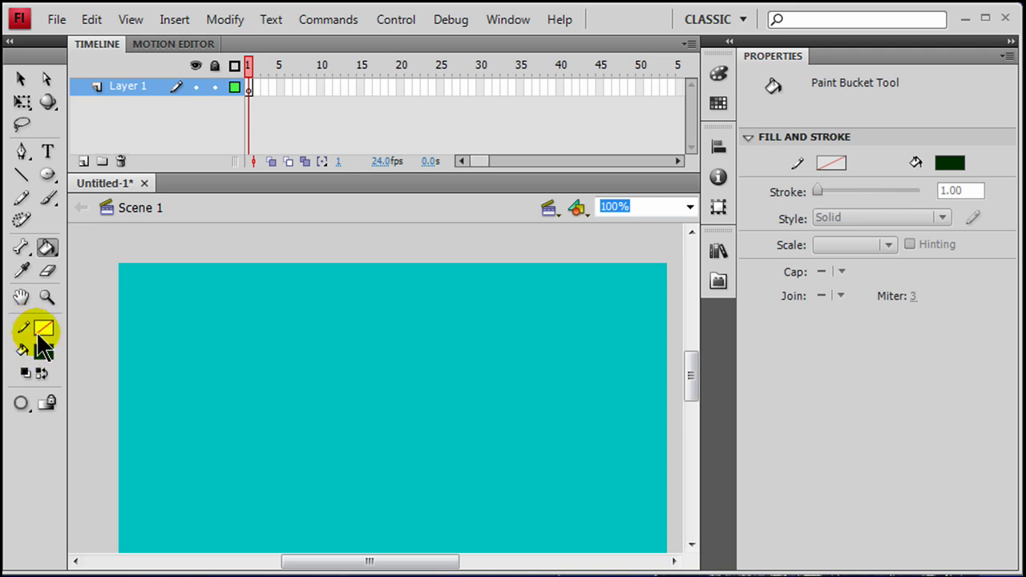
- Set the stroke colour to red and the fill colour to green (#00CC33)
left_click(44, 327)
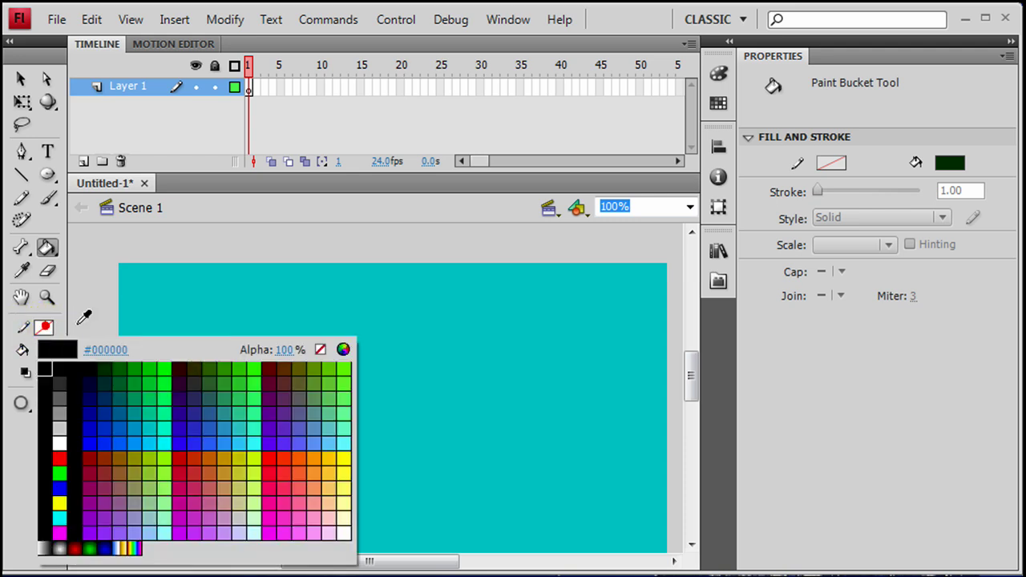
left_click(289, 467)
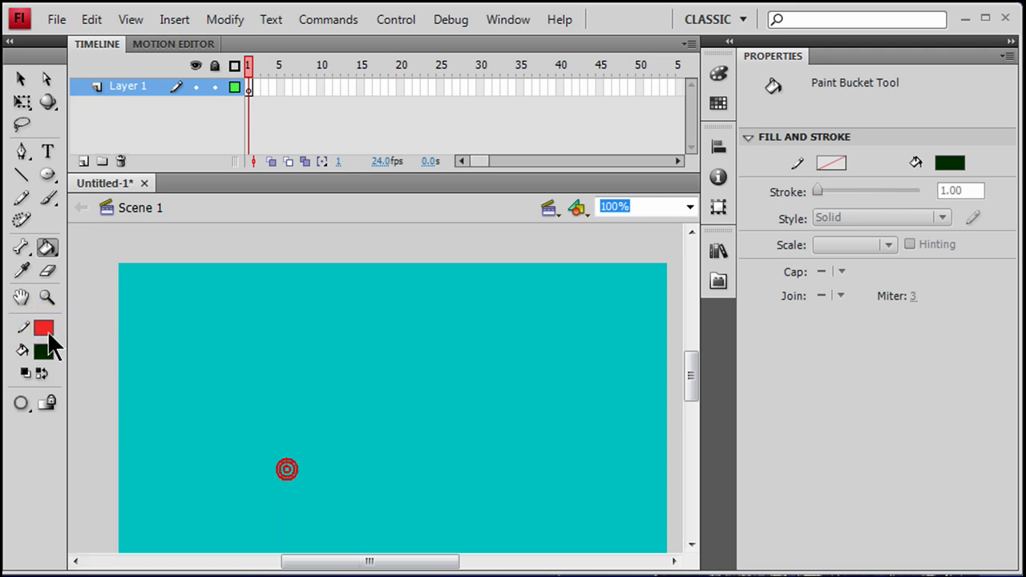
left_click(50, 347)
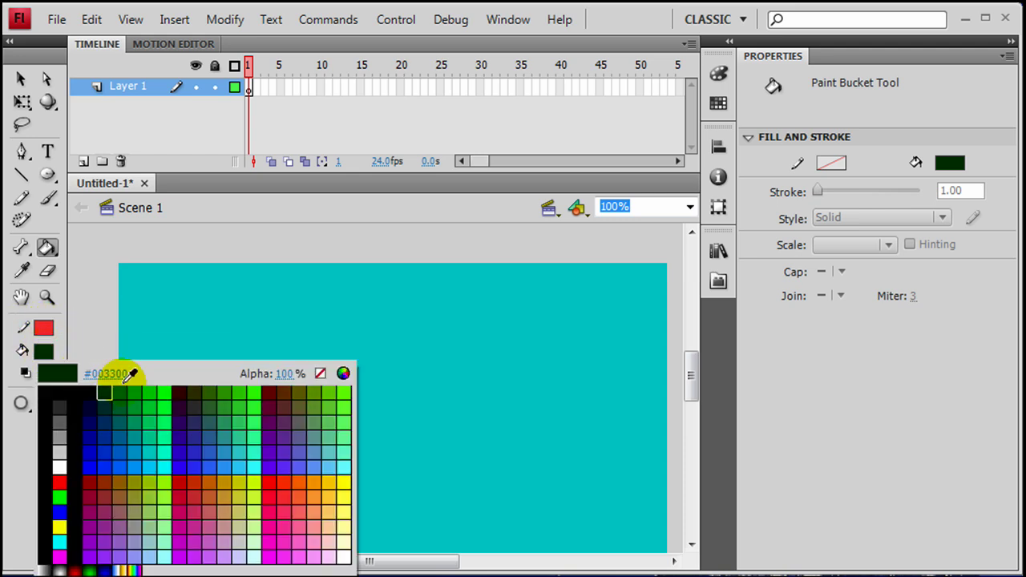
left_click(64, 483)
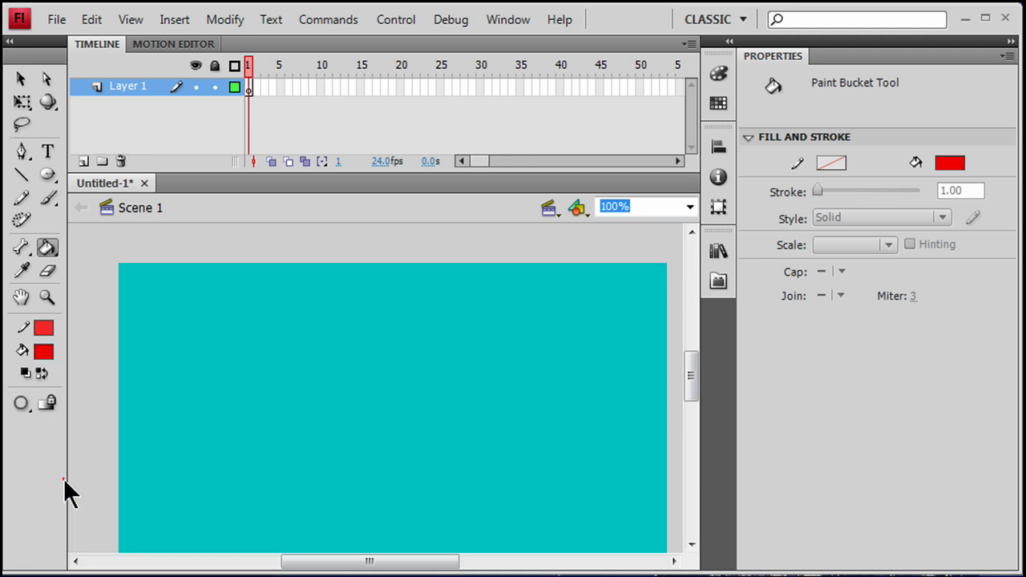
left_click(44, 350)
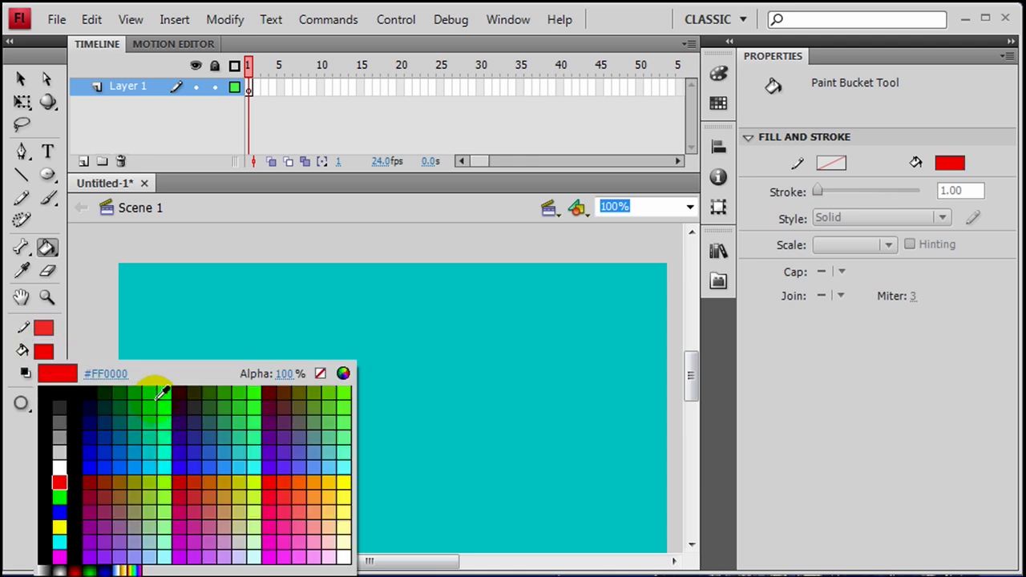
left_click(147, 406)
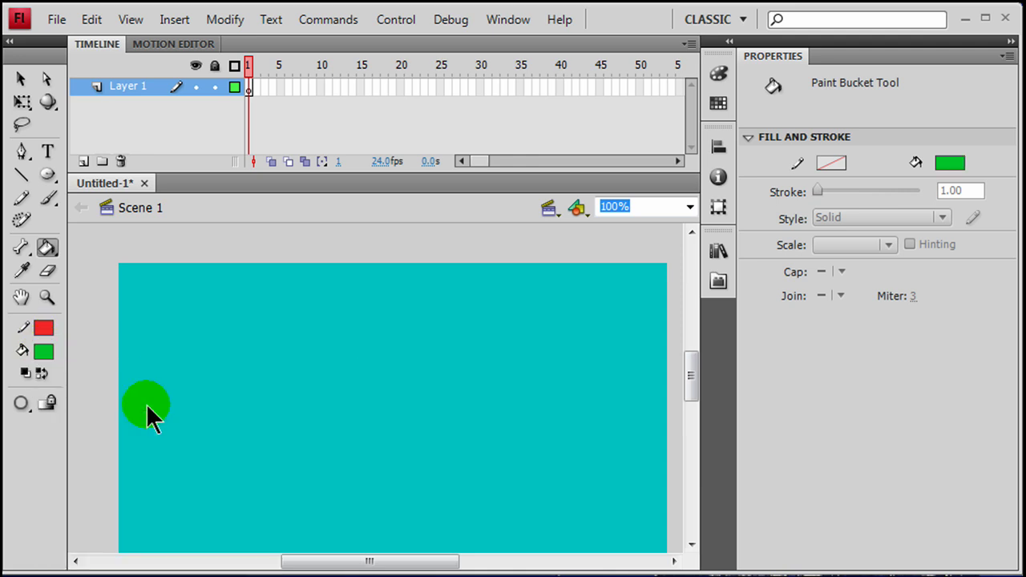
left_click(48, 246)
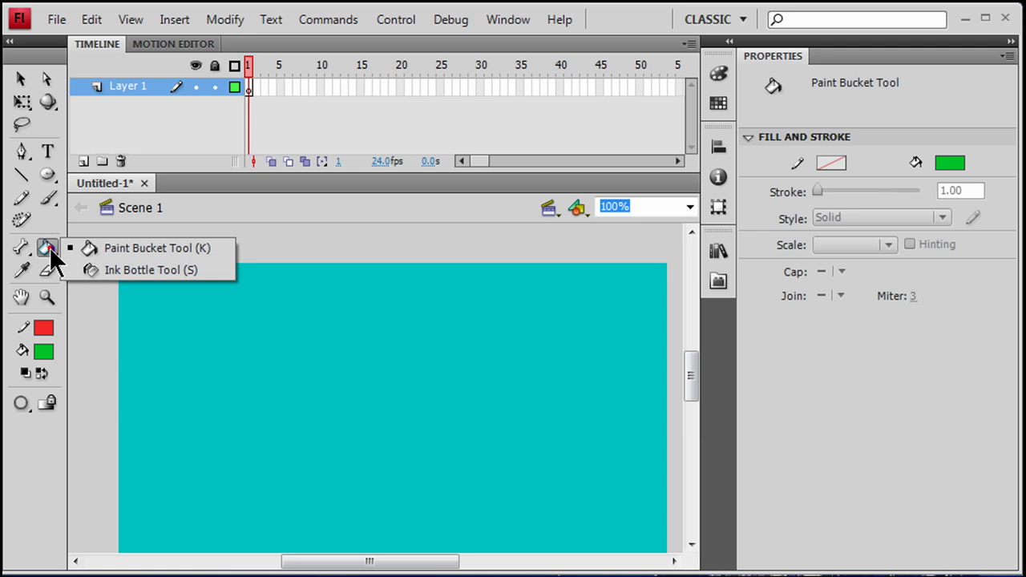
left_click(47, 174)
- With the Oval tool and a 2.90 stroke, draw a green oval near stage centre
left_click(157, 198)
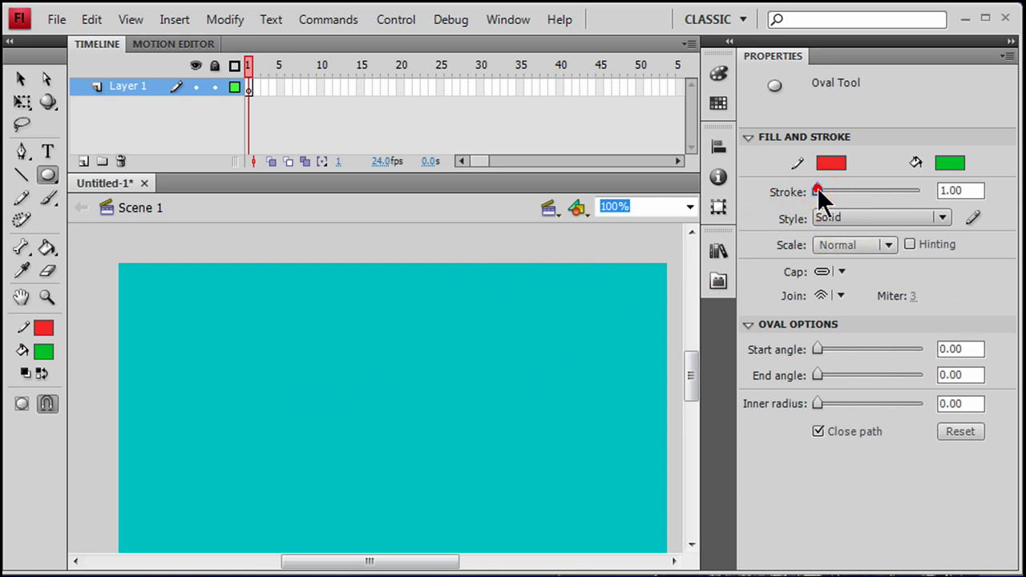
left_click_drag(817, 191, 816, 193)
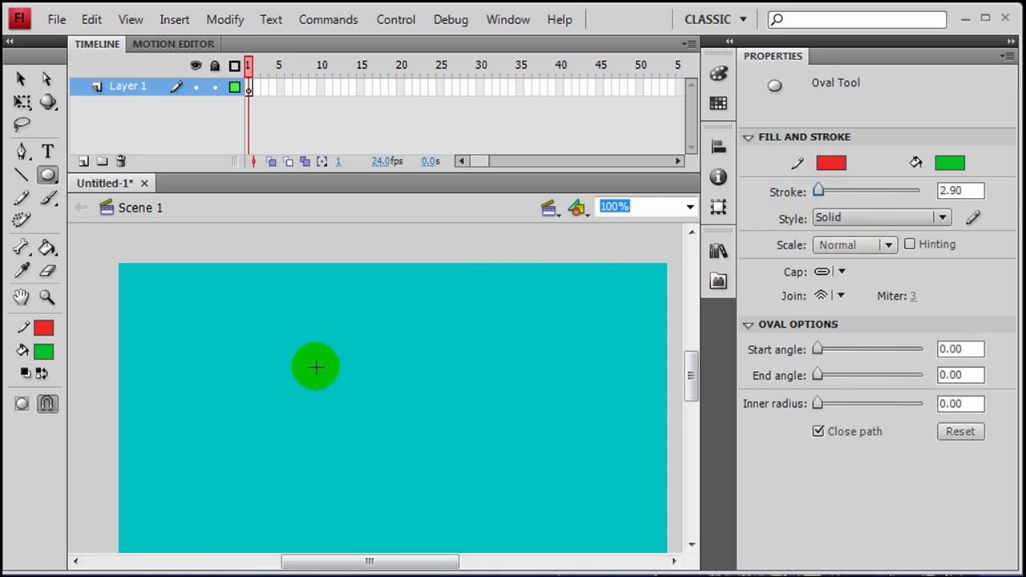
left_click_drag(313, 365, 436, 475)
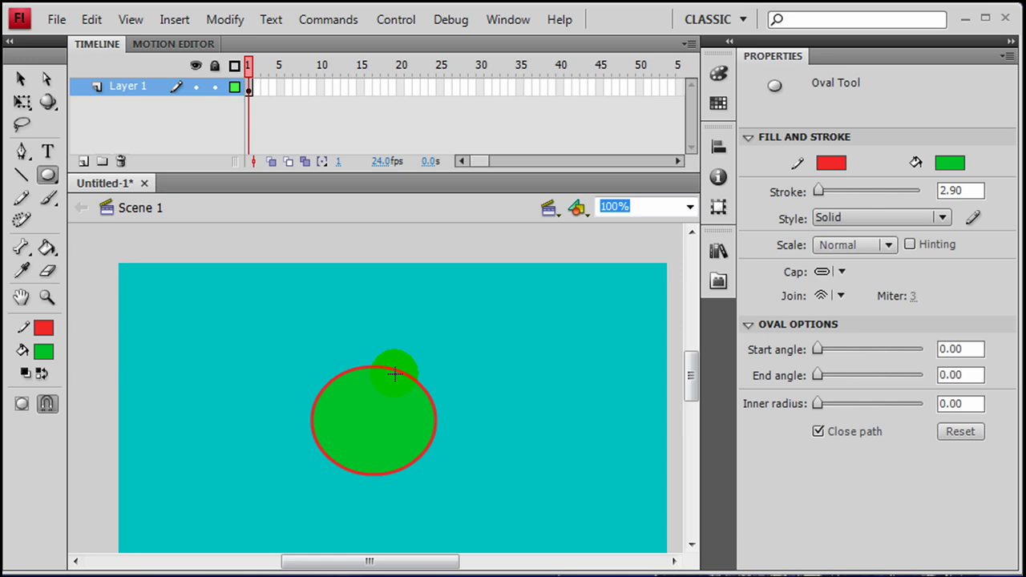
- Set fill to none, draw an outline-only oval at upper left, then pick a brighter green fill
left_click(37, 350)
left_click(320, 372)
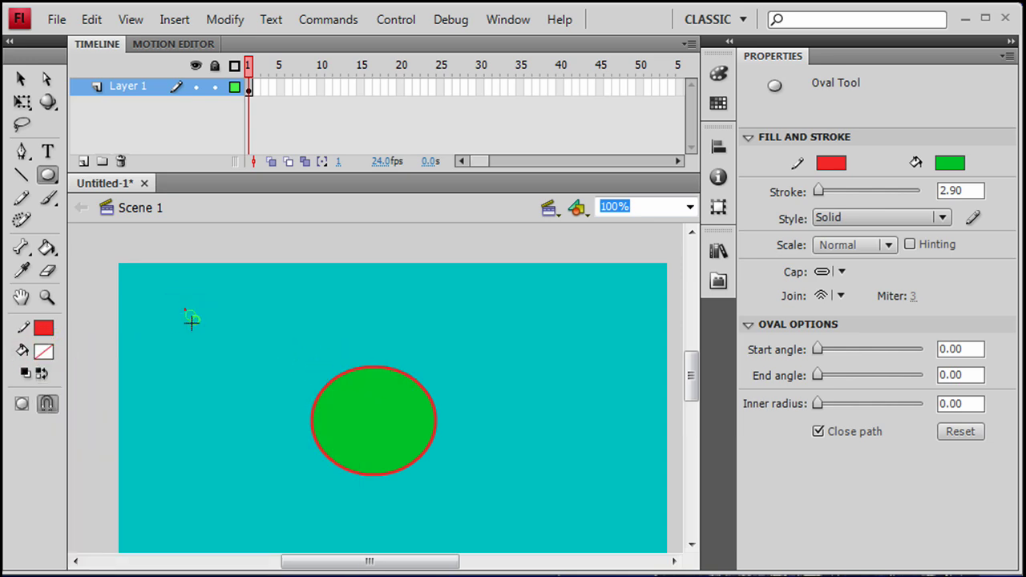
left_click_drag(186, 311, 260, 403)
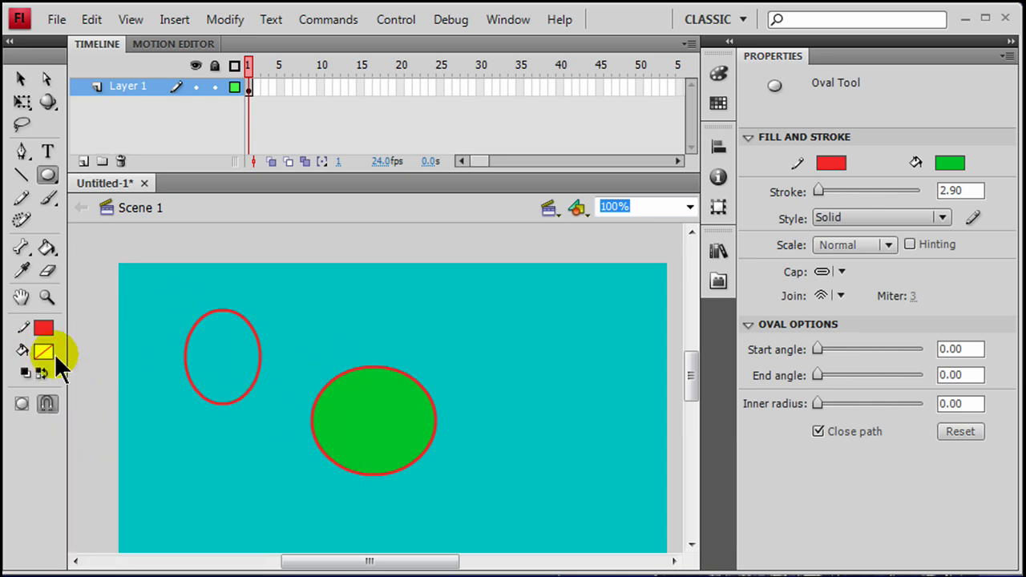
left_click(45, 351)
left_click(165, 410)
left_click(44, 327)
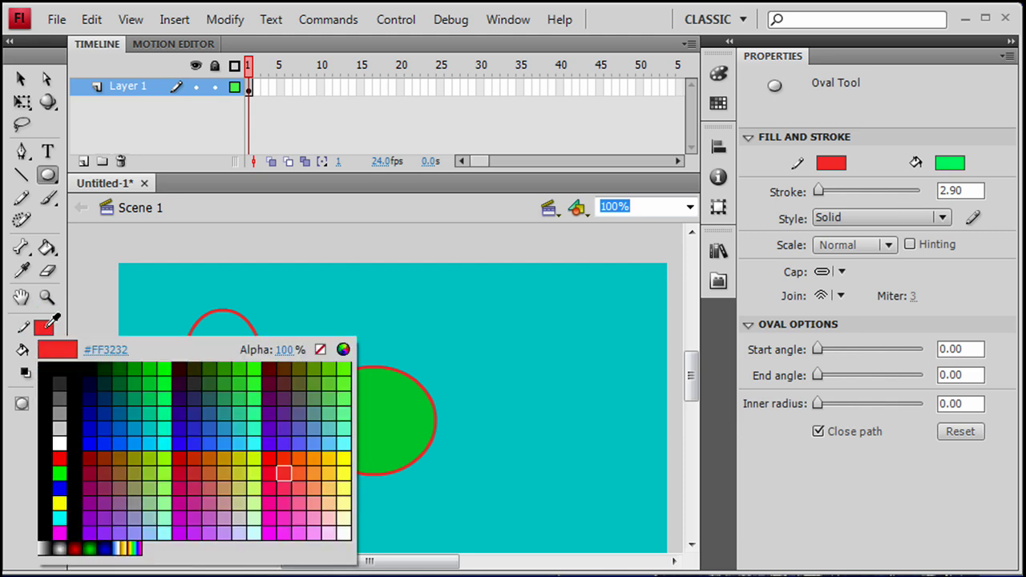
- Remove the stroke, draw a bright green oval on the right, and select it with the Selection tool
left_click(320, 349)
left_click_drag(521, 316, 619, 437)
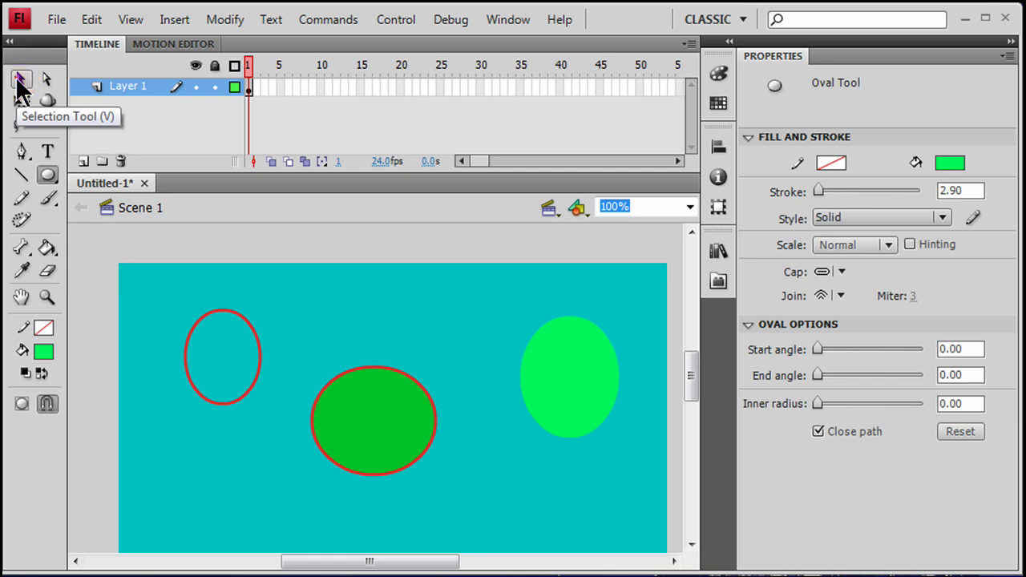
left_click(21, 79)
left_click(566, 383)
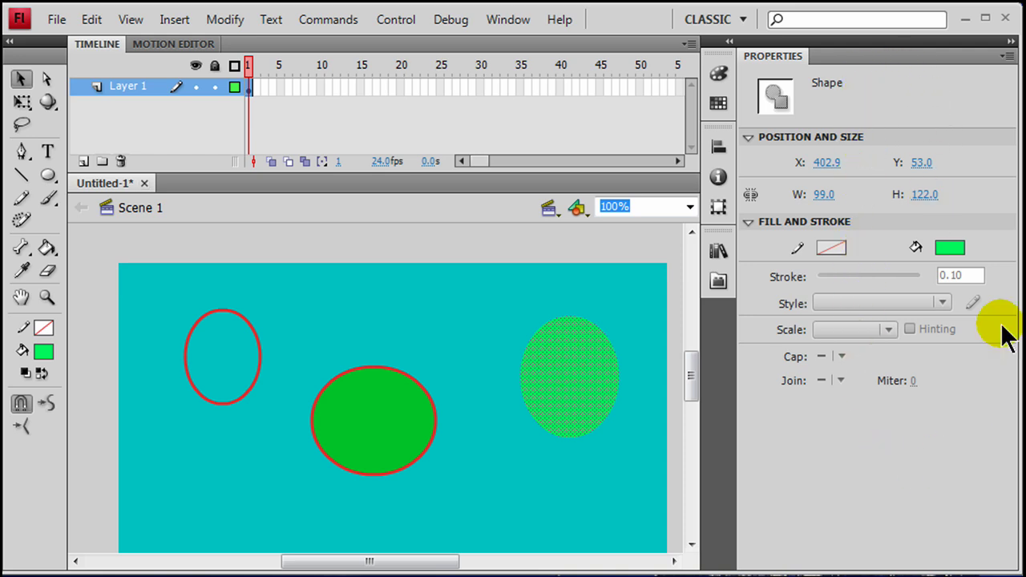
- Change the selected right oval's fill to pink #FF0066 in the Properties panel
left_click(951, 247)
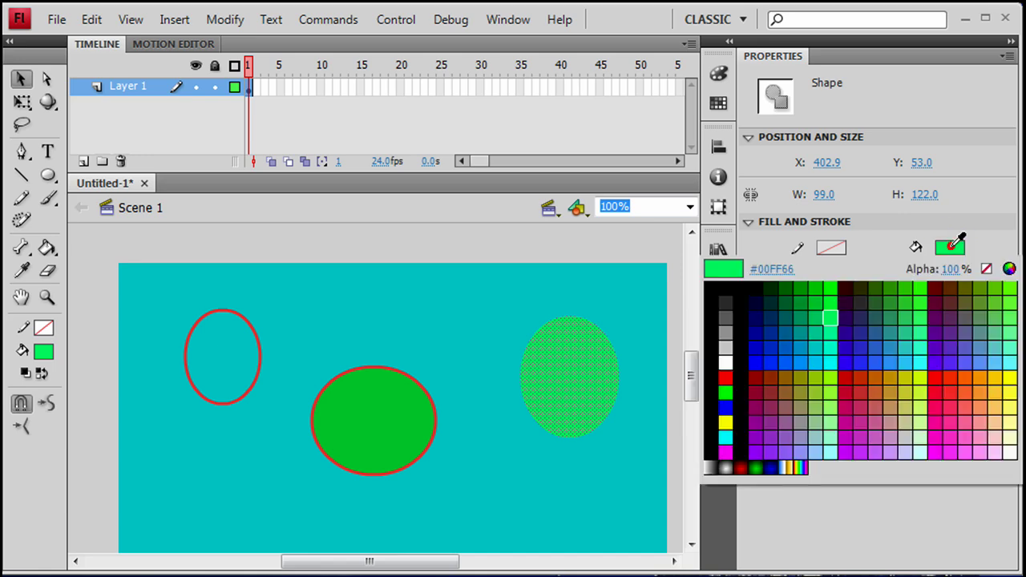
left_click(939, 405)
left_click_drag(611, 392, 618, 388)
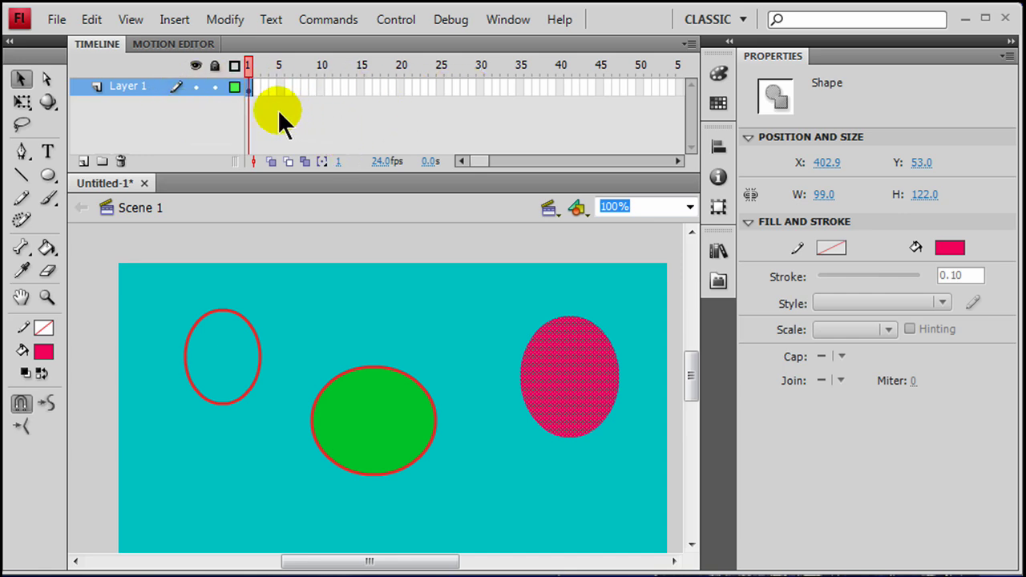
- Glance at the Motion Editor, return to the Timeline, and select frame 24 of Layer 1
left_click(176, 44)
left_click(85, 44)
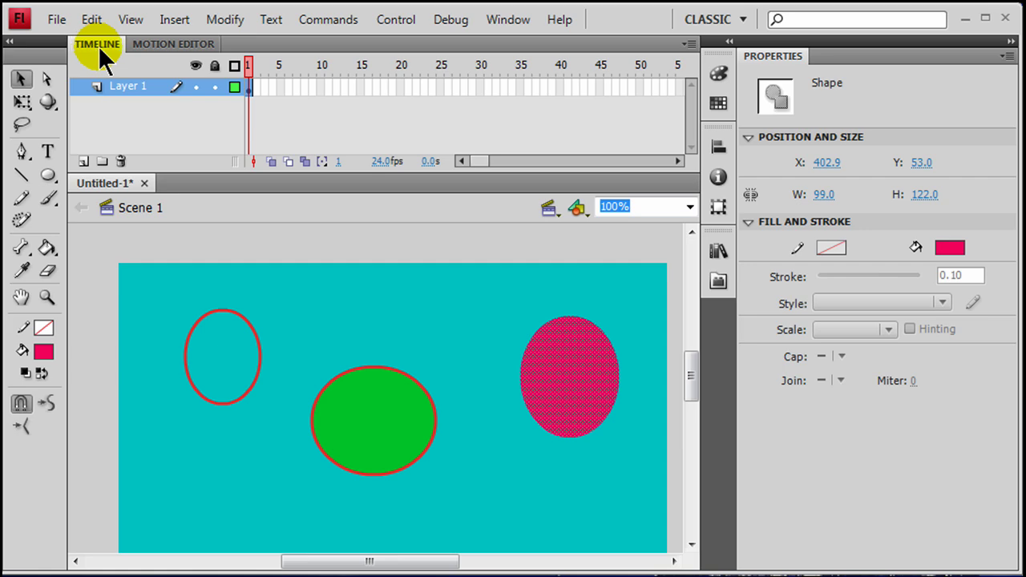
left_click(250, 94)
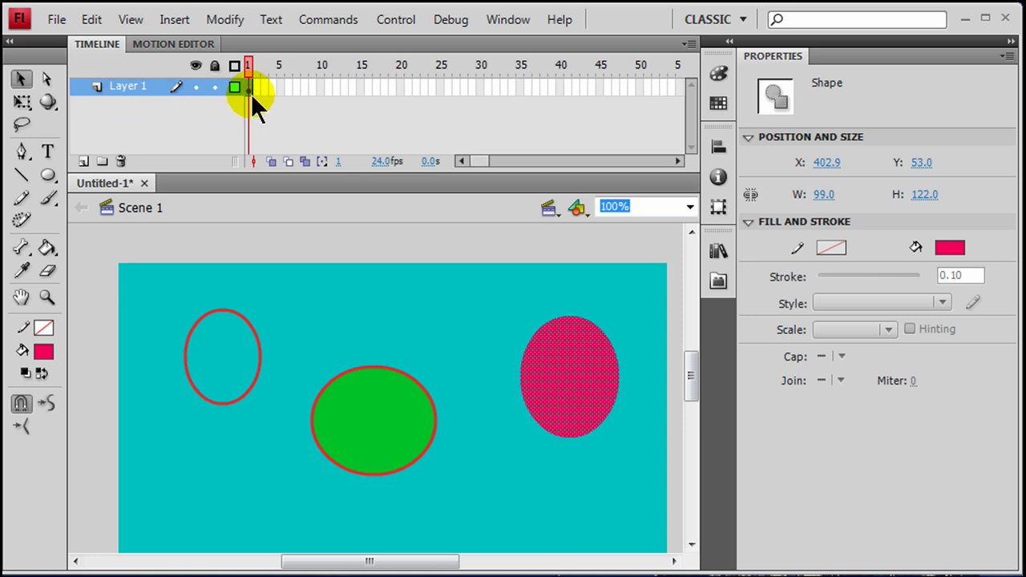
left_click_drag(250, 93, 394, 444)
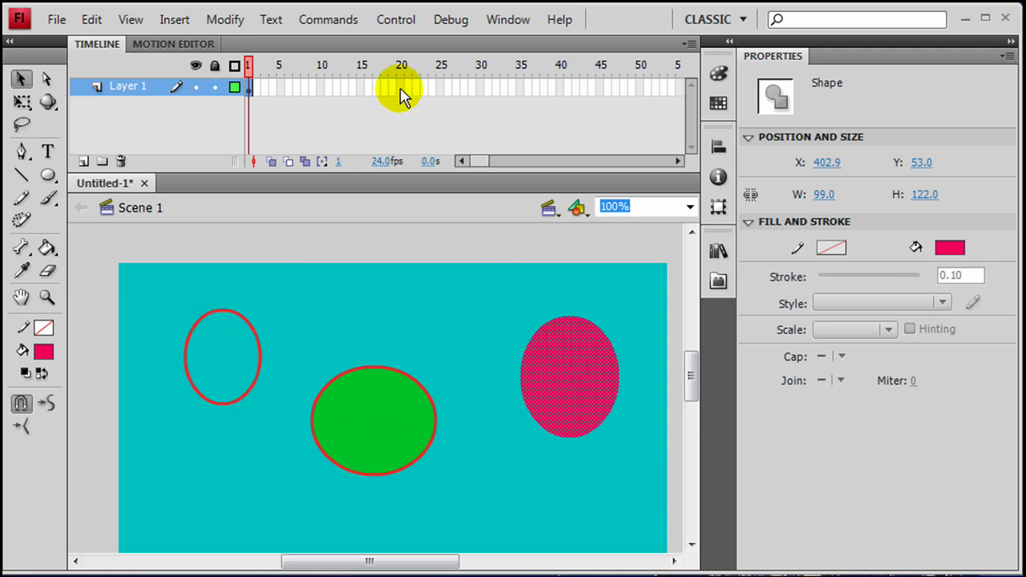
left_click(433, 90)
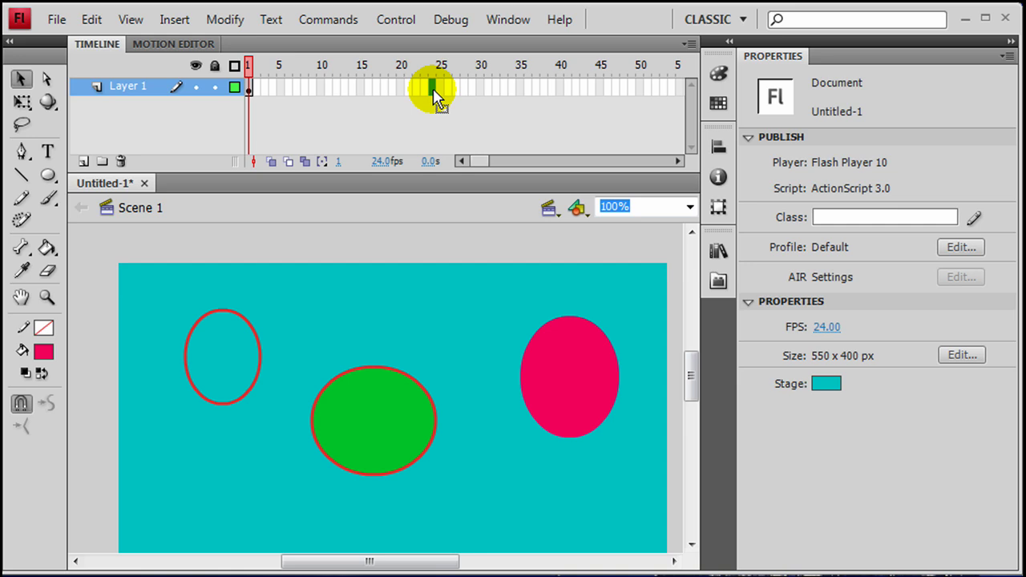
- Browse the Insert menu, then select frame 24 of Layer 1 and extend the layer to it with F5
left_click(169, 20)
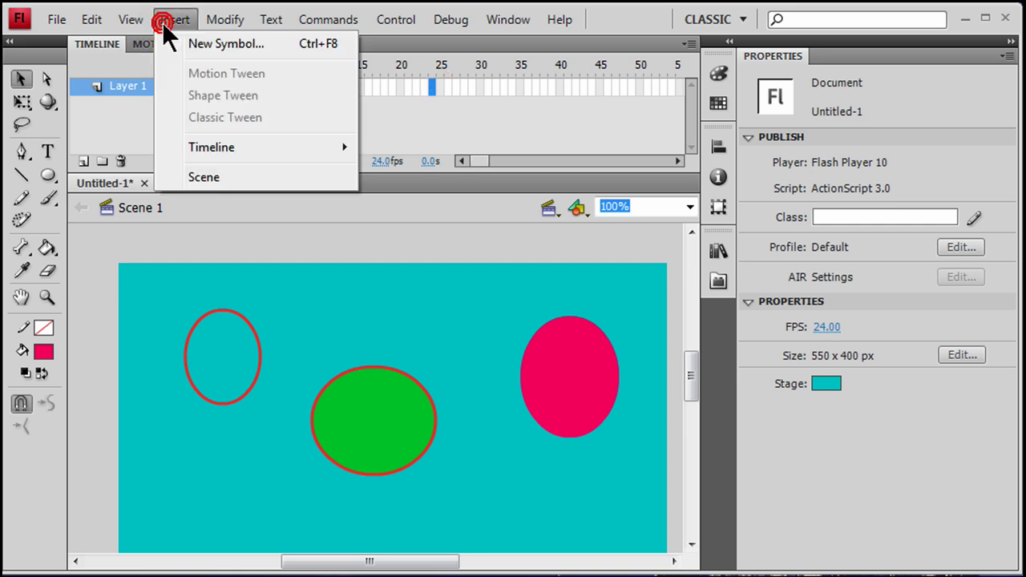
mouse_move(218, 157)
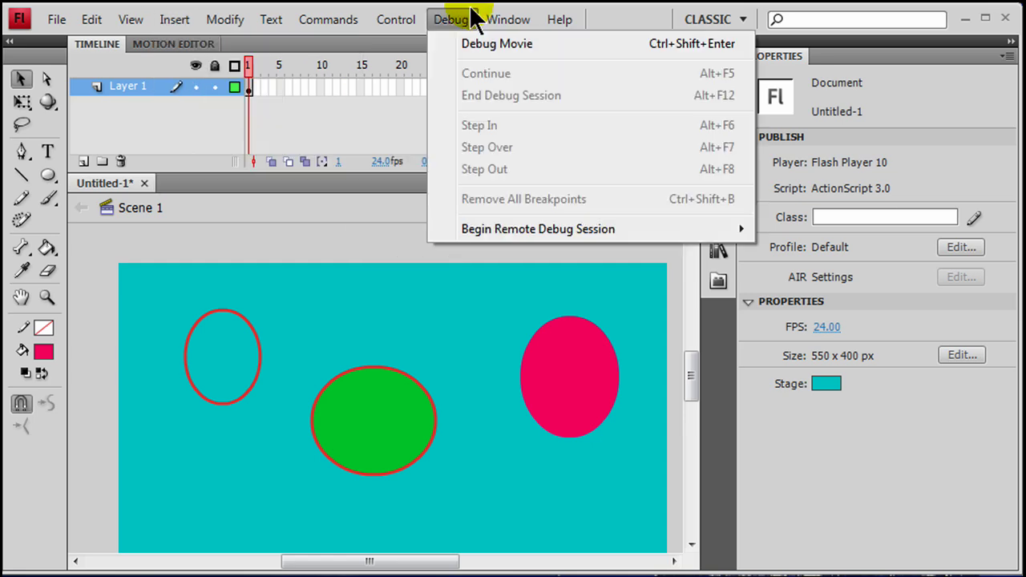
left_click(409, 289)
left_click(431, 95)
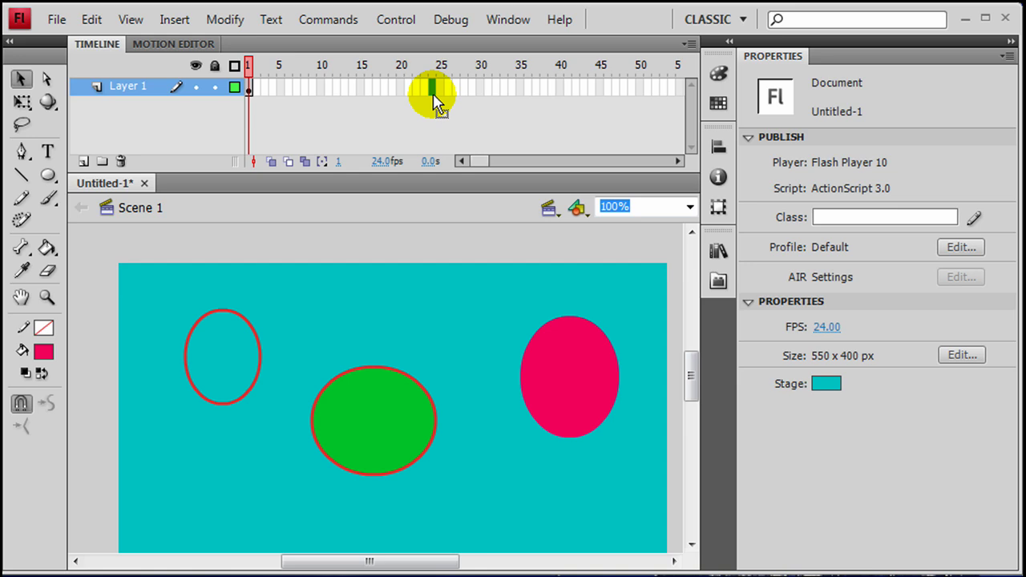
key("F5")
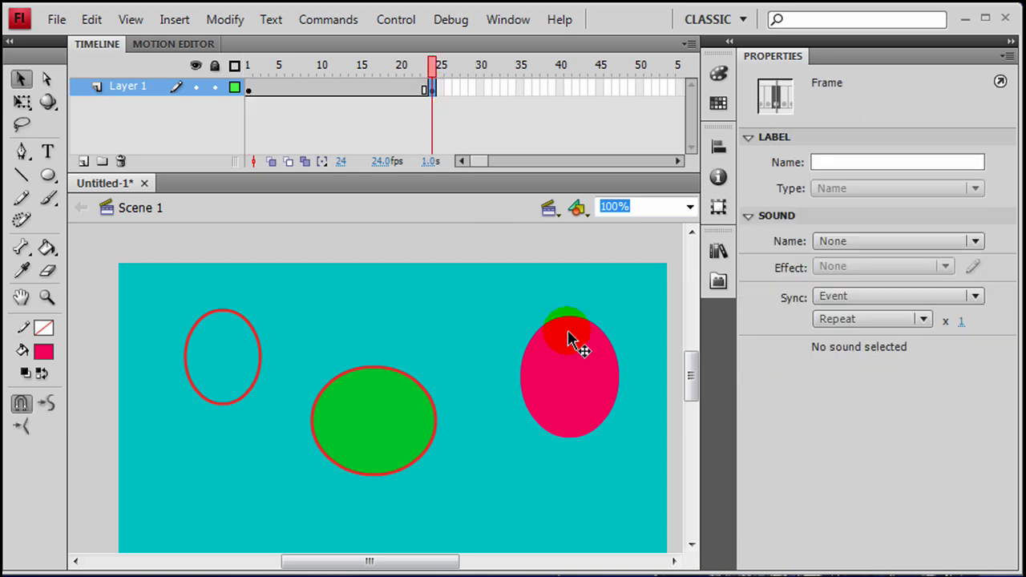
- At frame 24, select the right oval's fill and change it from pink to blue
left_click(575, 370)
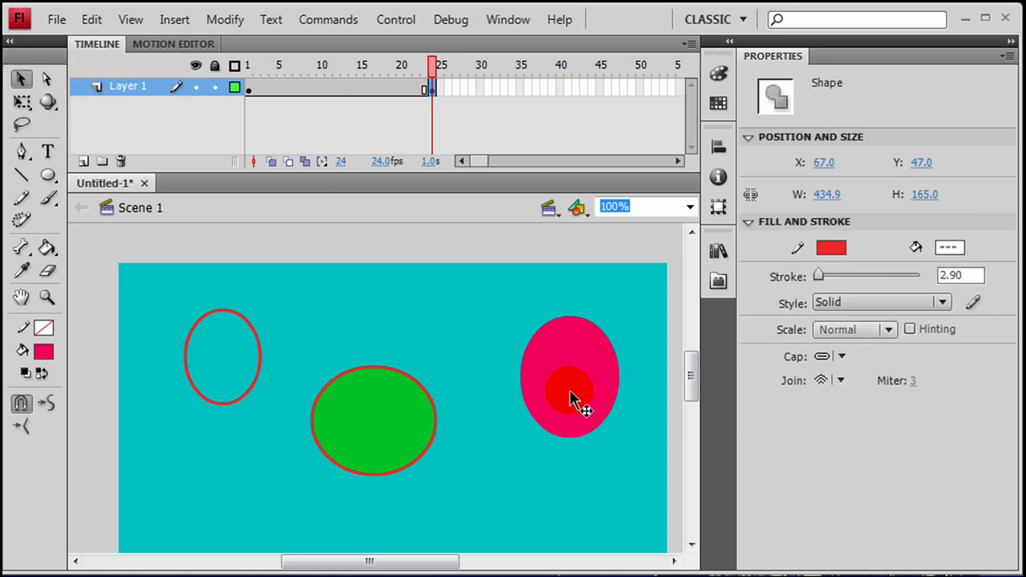
left_click(502, 489)
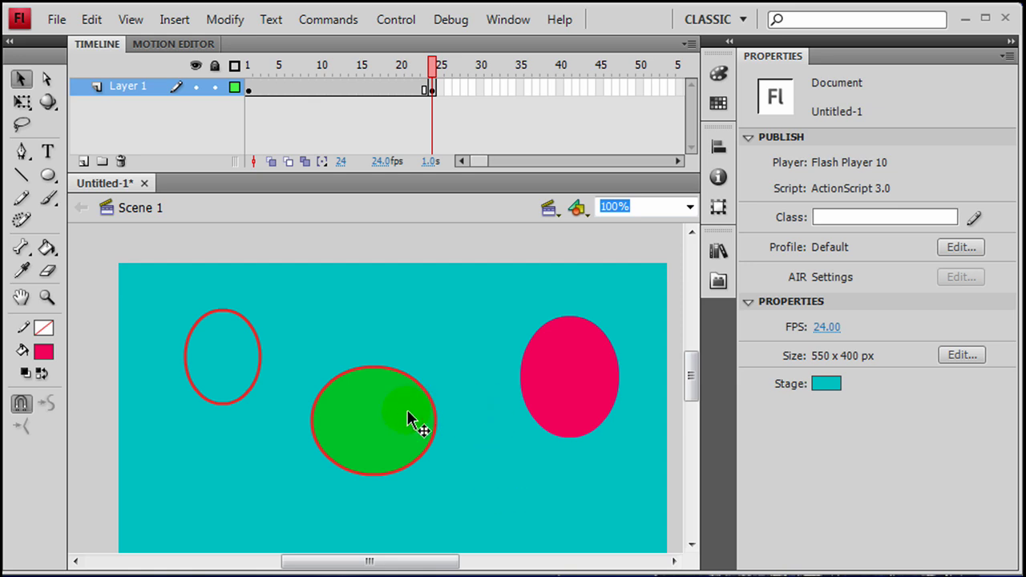
left_click(419, 425)
left_click(571, 398)
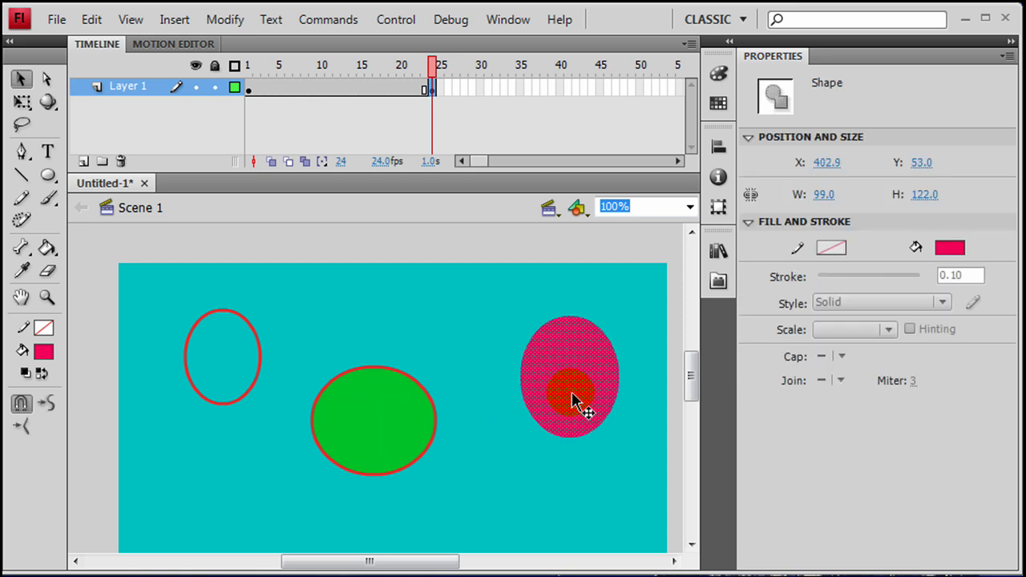
key("ctrl+shift+a")
left_click(553, 442)
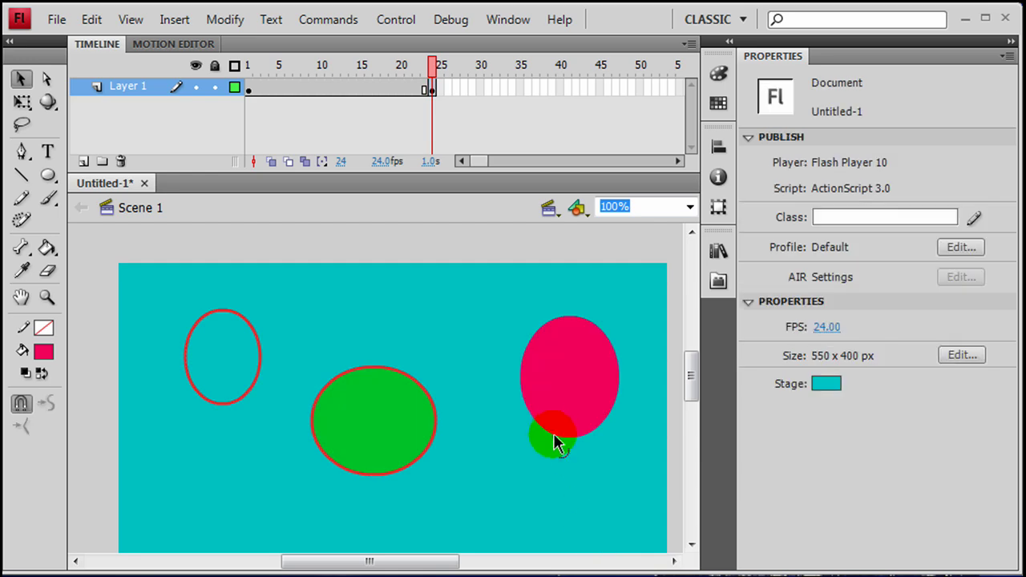
left_click_drag(553, 442, 567, 367)
left_click(581, 398)
left_click(949, 248)
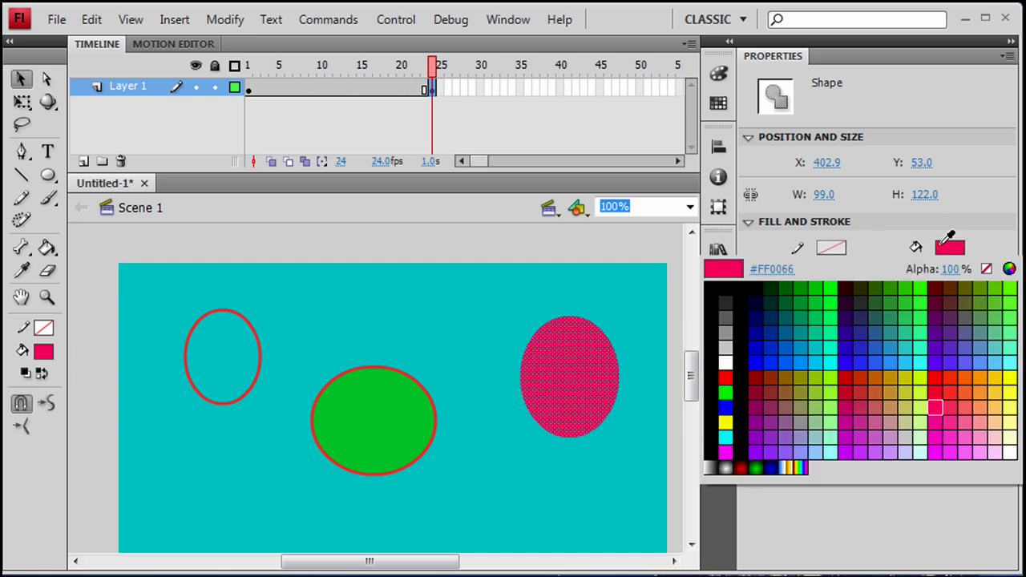
left_click(725, 408)
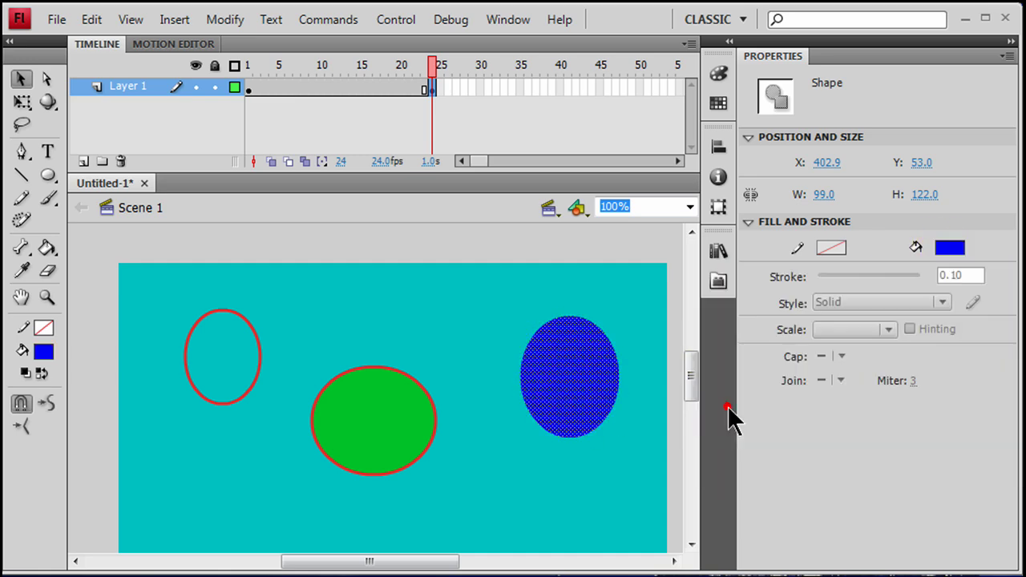
- Create a shape tween on Layer 1 spanning frames 1–24 from the frame 12 context menu
left_click(249, 88)
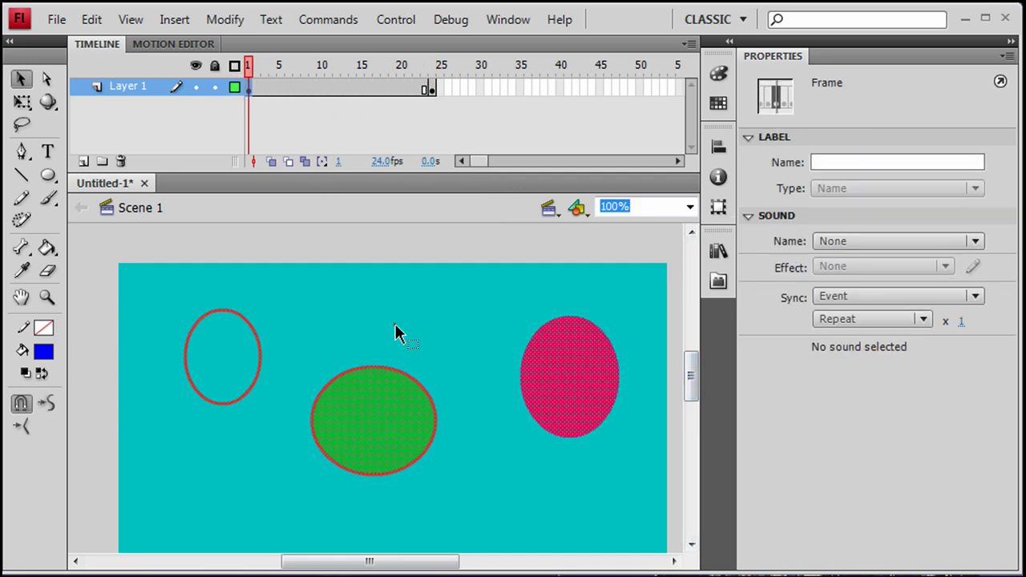
left_click(164, 295)
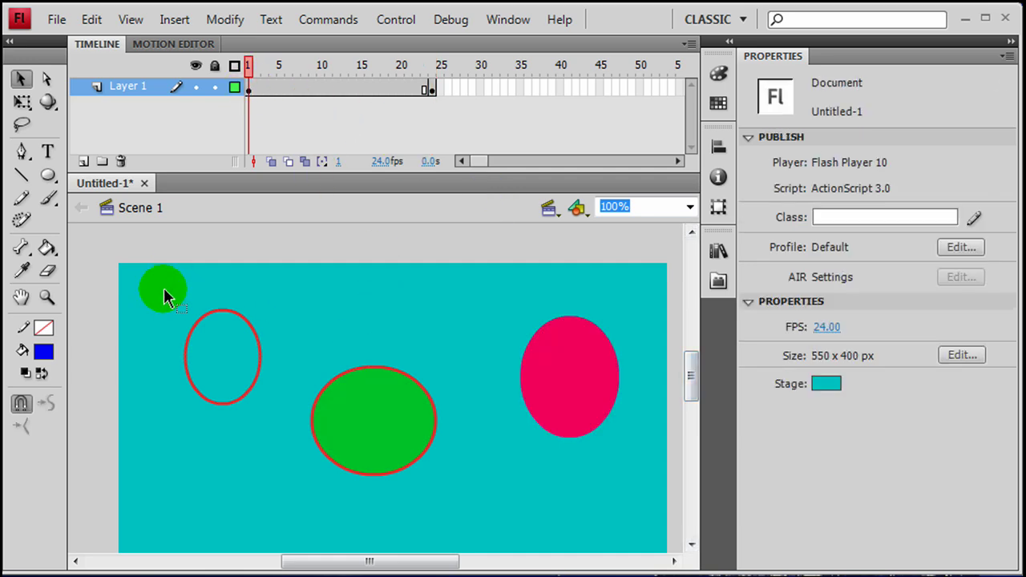
left_click(431, 89)
left_click(431, 88)
left_click(461, 303)
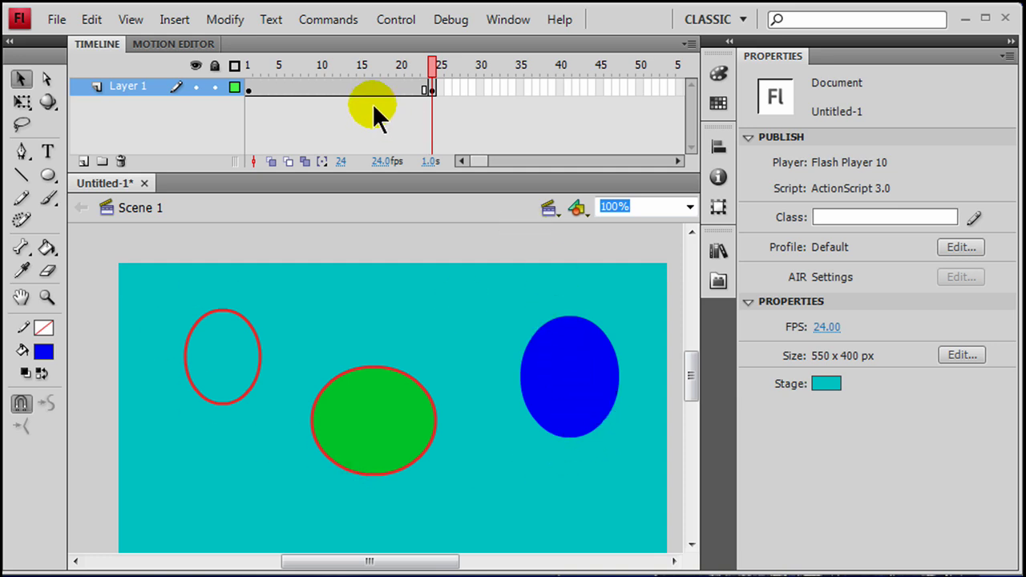
right_click(336, 88)
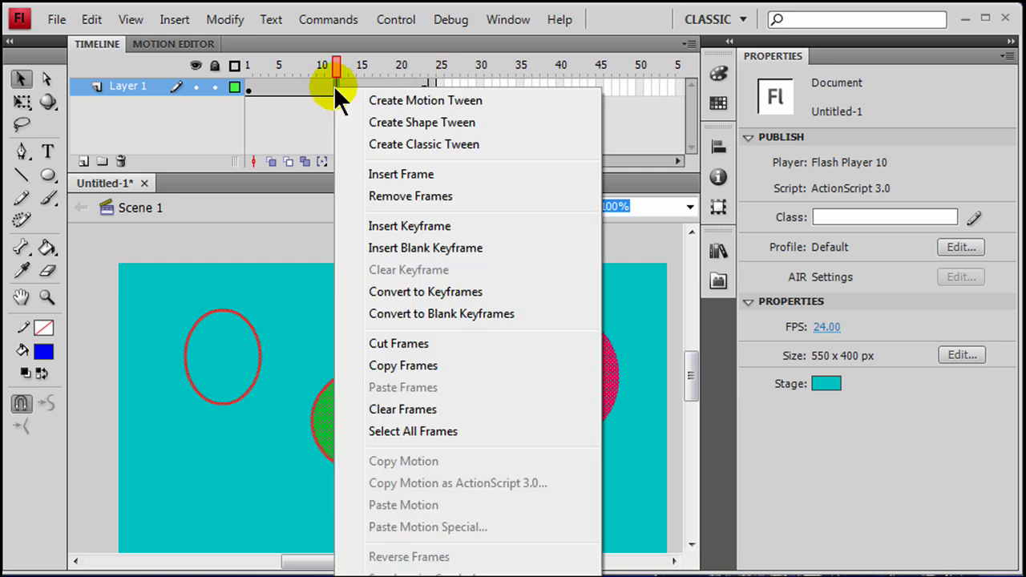
left_click(395, 124)
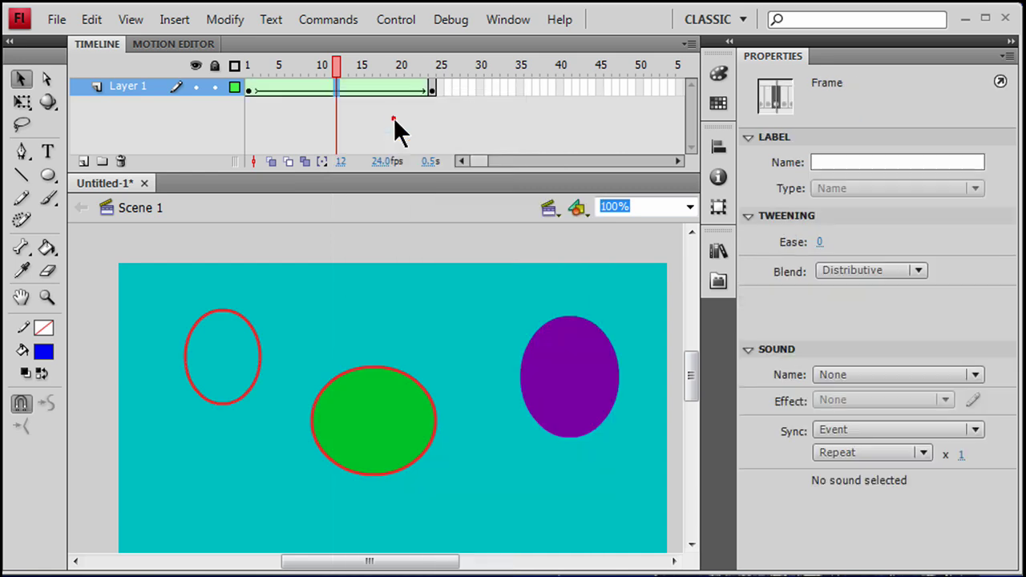
- Preview the pink-to-blue tween by playing it and checking frames 1, 3, 9, 12, 15 and 24
left_click_drag(252, 96, 391, 104)
left_click(247, 92)
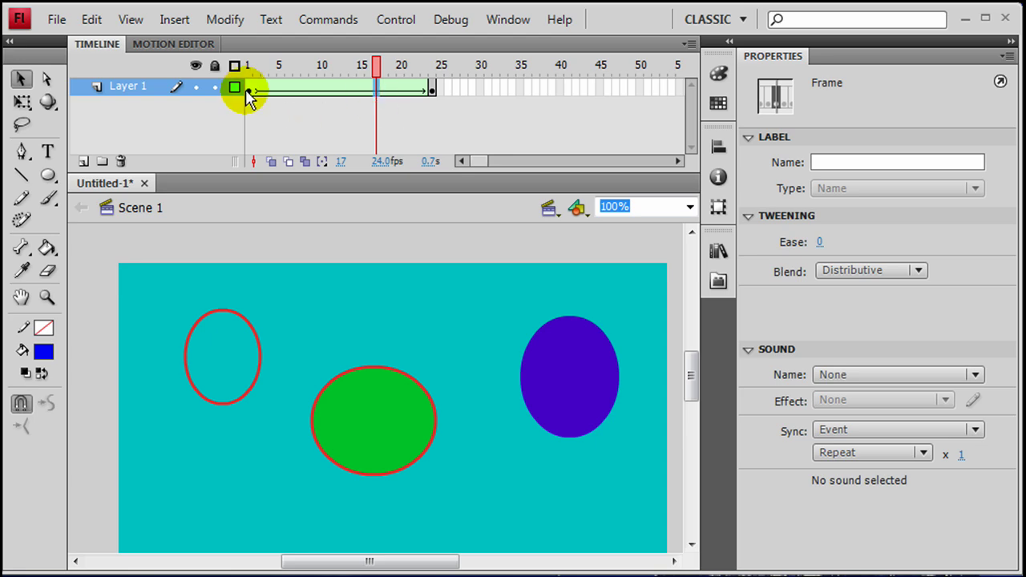
left_click(334, 114)
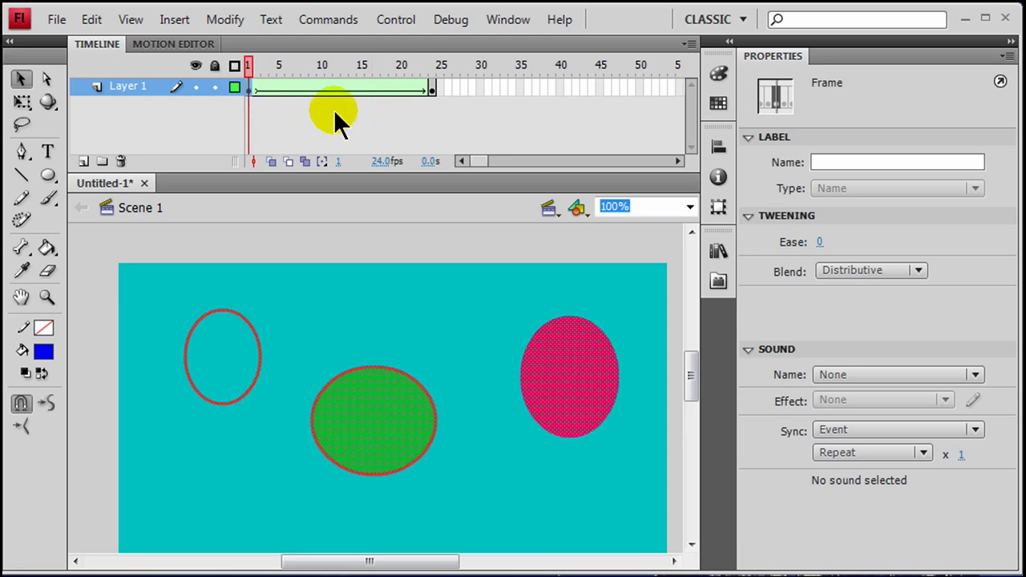
key("Return")
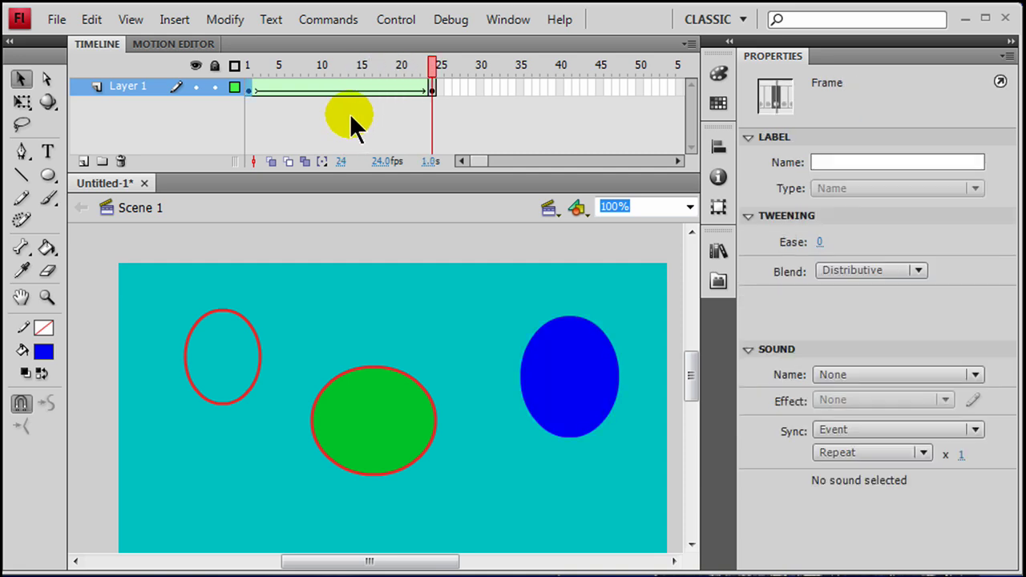
left_click(249, 91)
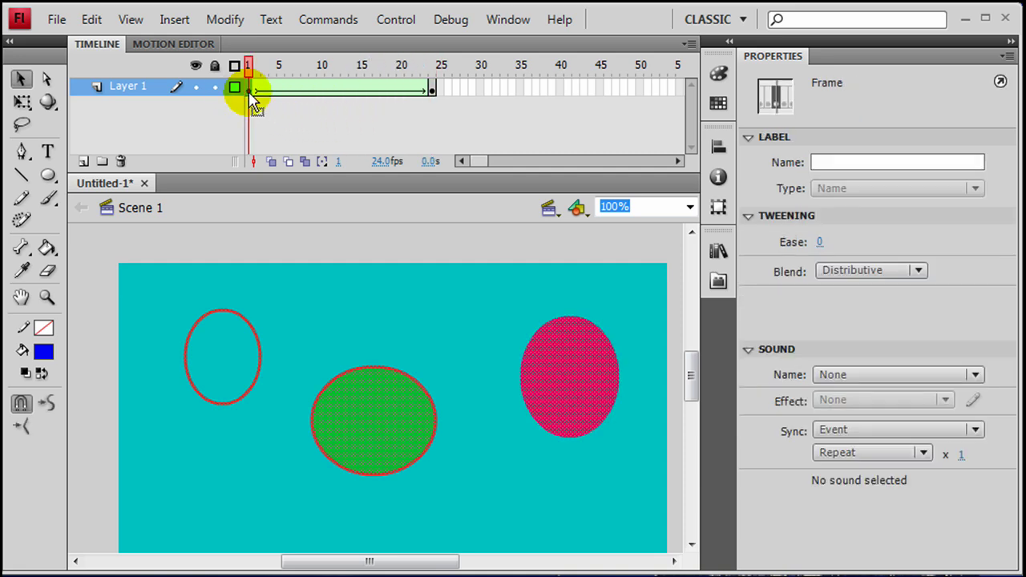
left_click(433, 90)
left_click(432, 91)
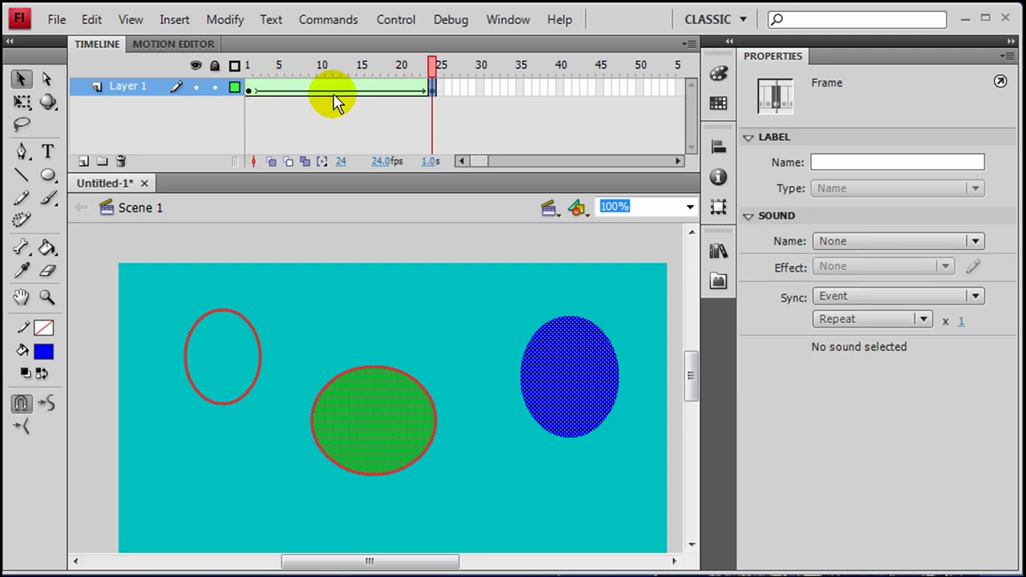
left_click(267, 97)
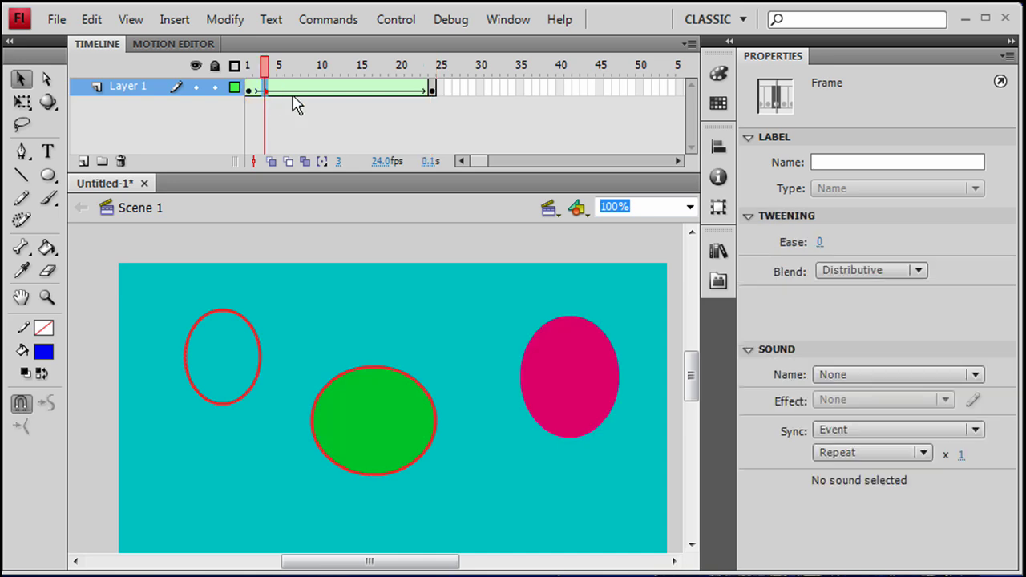
left_click_drag(272, 98, 317, 102)
left_click(336, 90)
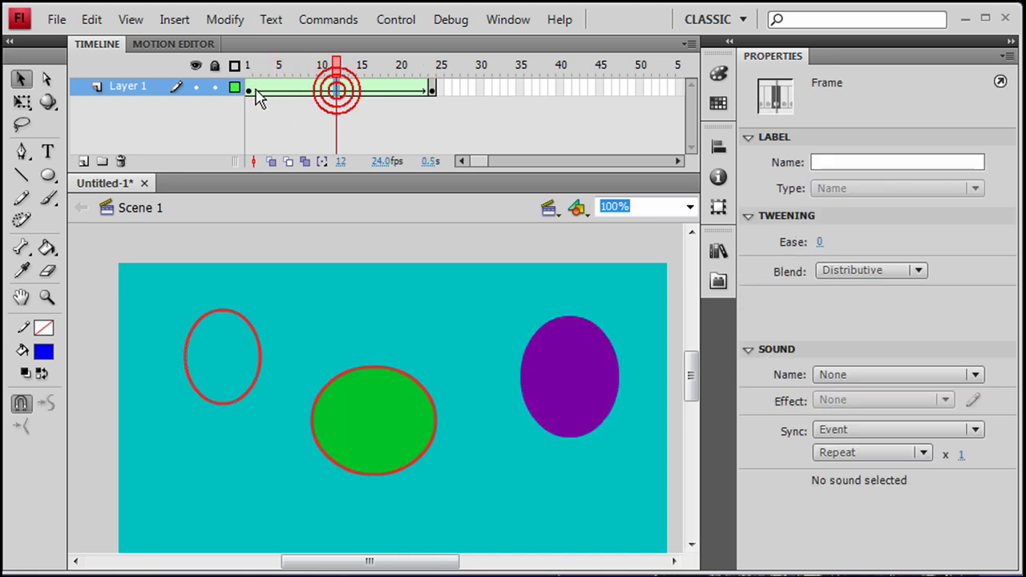
left_click(363, 98)
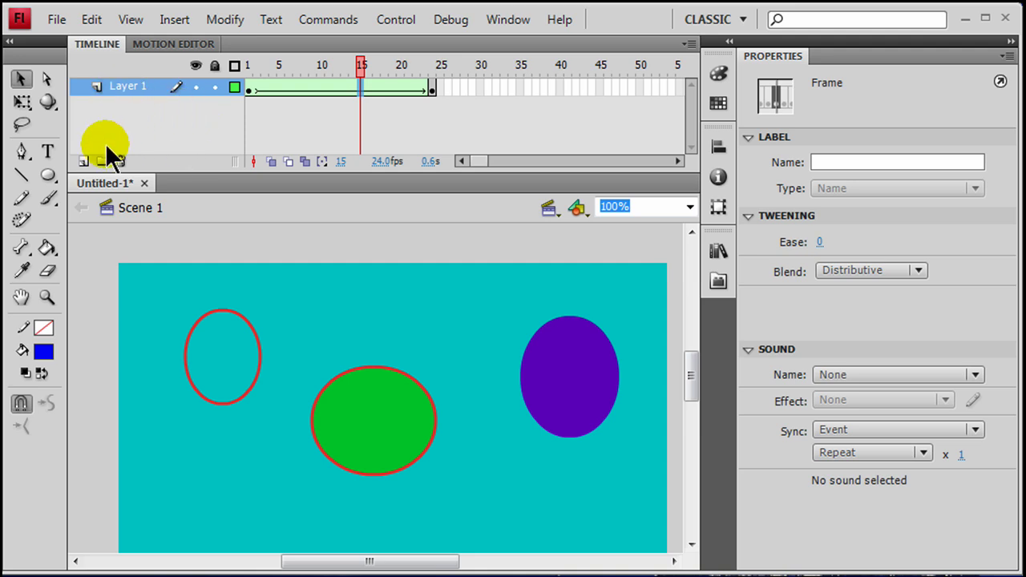
- Insert Layer 2 above the tweened Layer 1 and enable onion skinning across the 24-frame span
left_click(84, 161)
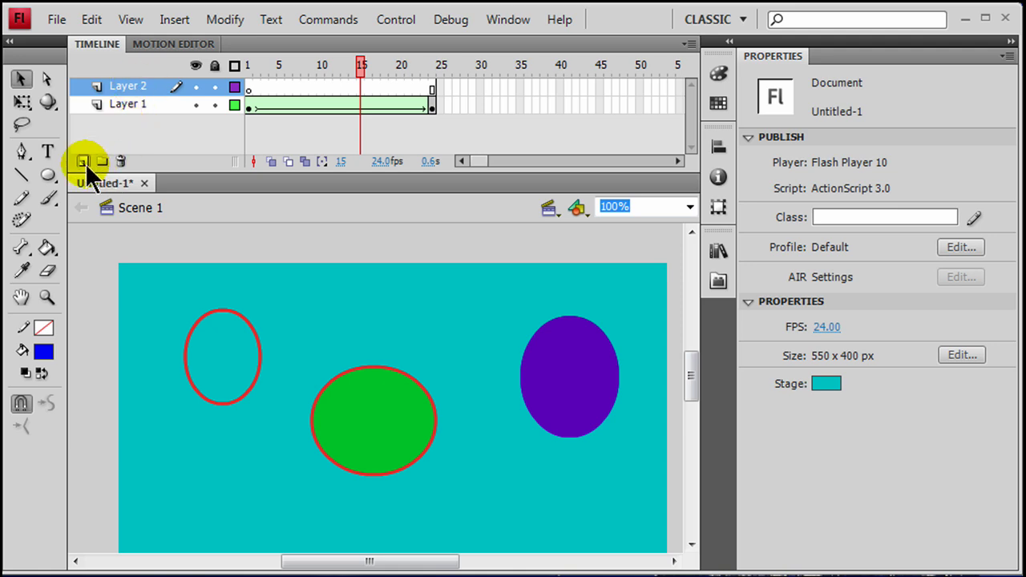
left_click(254, 162)
left_click(272, 162)
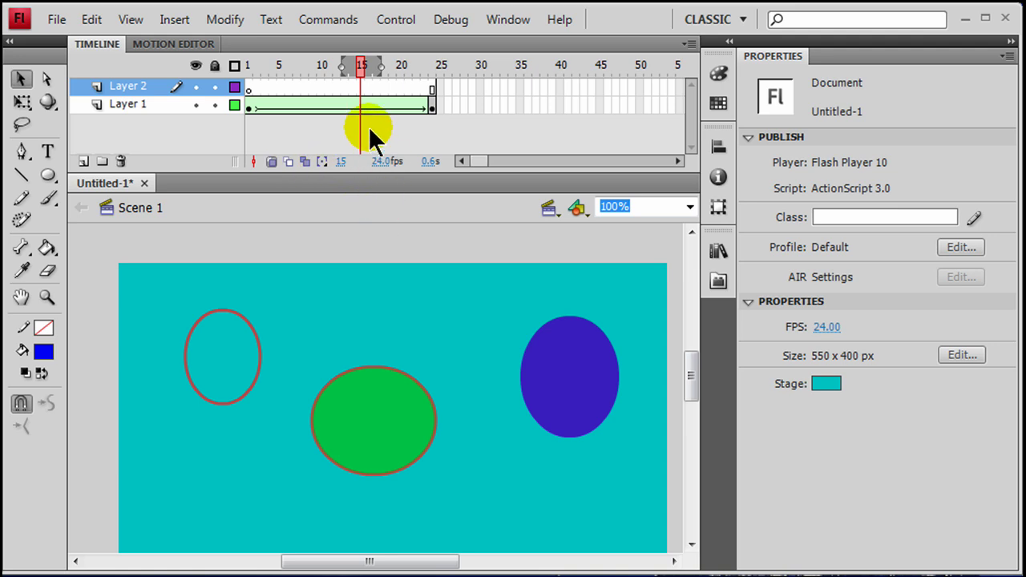
left_click(394, 339)
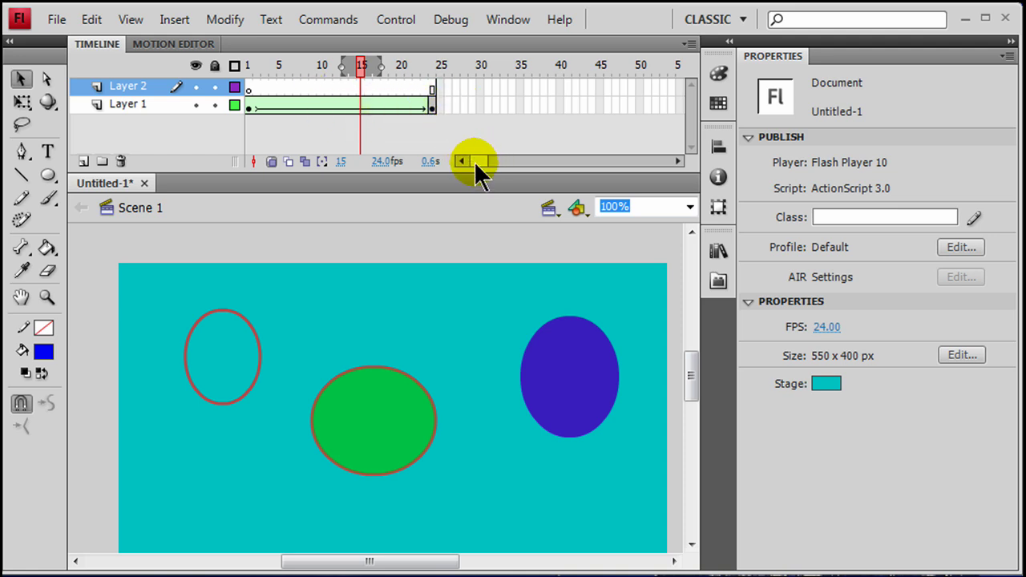
- Scroll the timeline right and select the Spray Brush tool for painting on Layer 2
left_click_drag(474, 161, 506, 159)
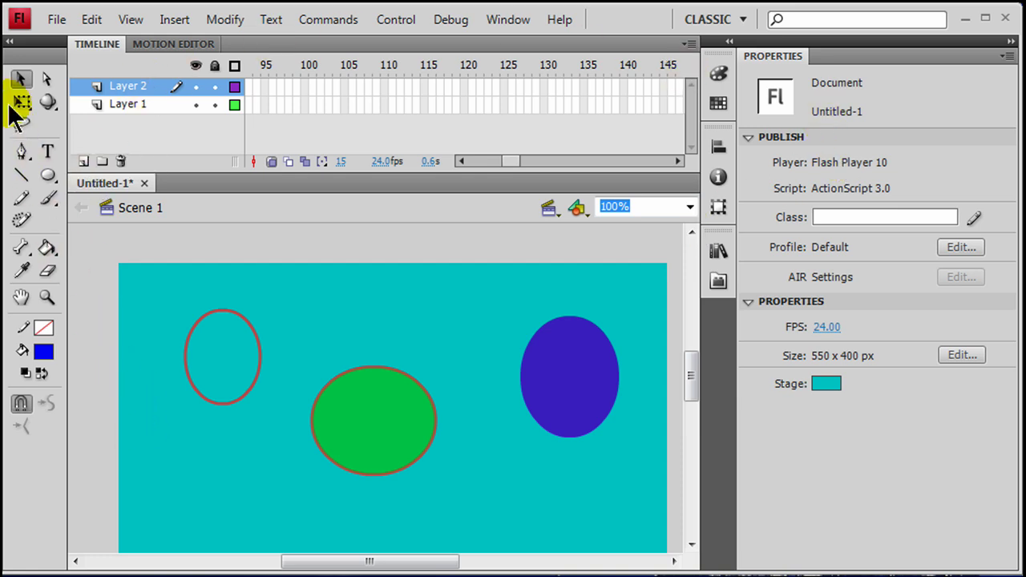
left_click(22, 218)
left_click(324, 334)
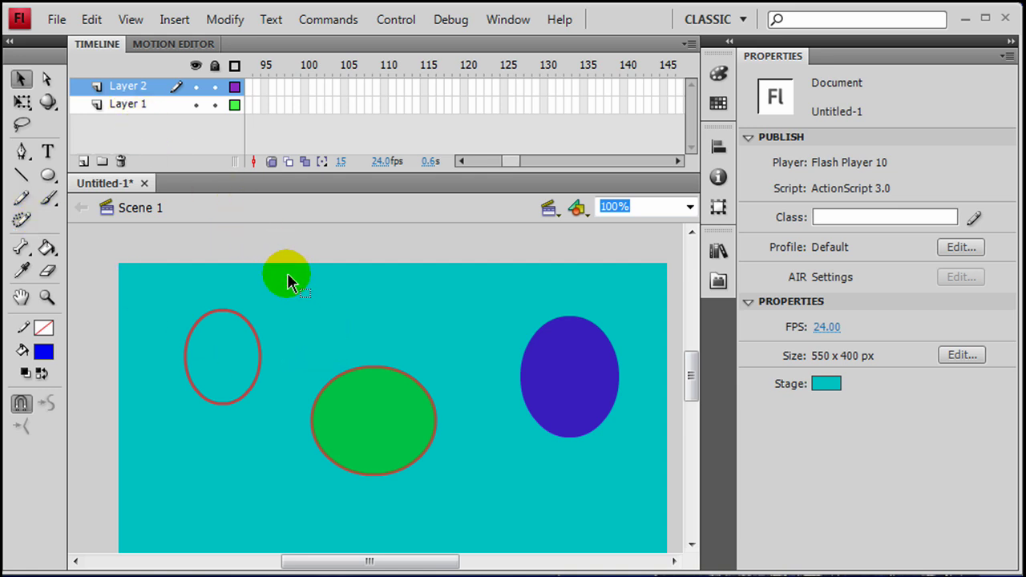